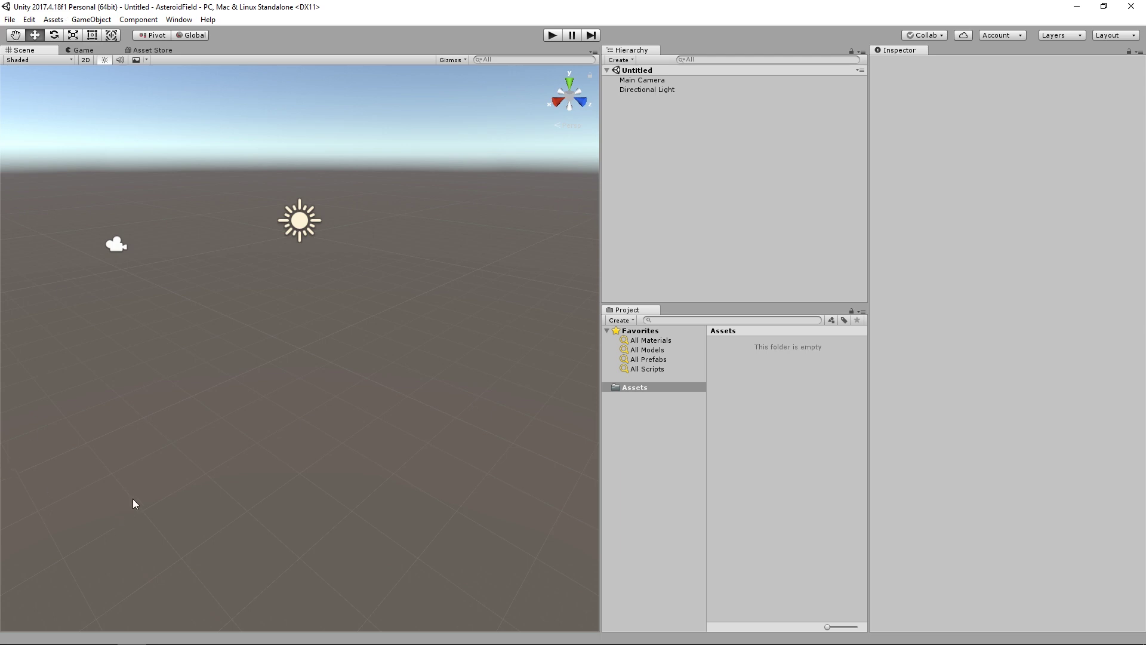
Import Asteroid1.fbx and asteroid1_normal.png from the LowPolyAsteroid folder into the project's Assets.
mouse_move(133, 642)
left_click(73, 633)
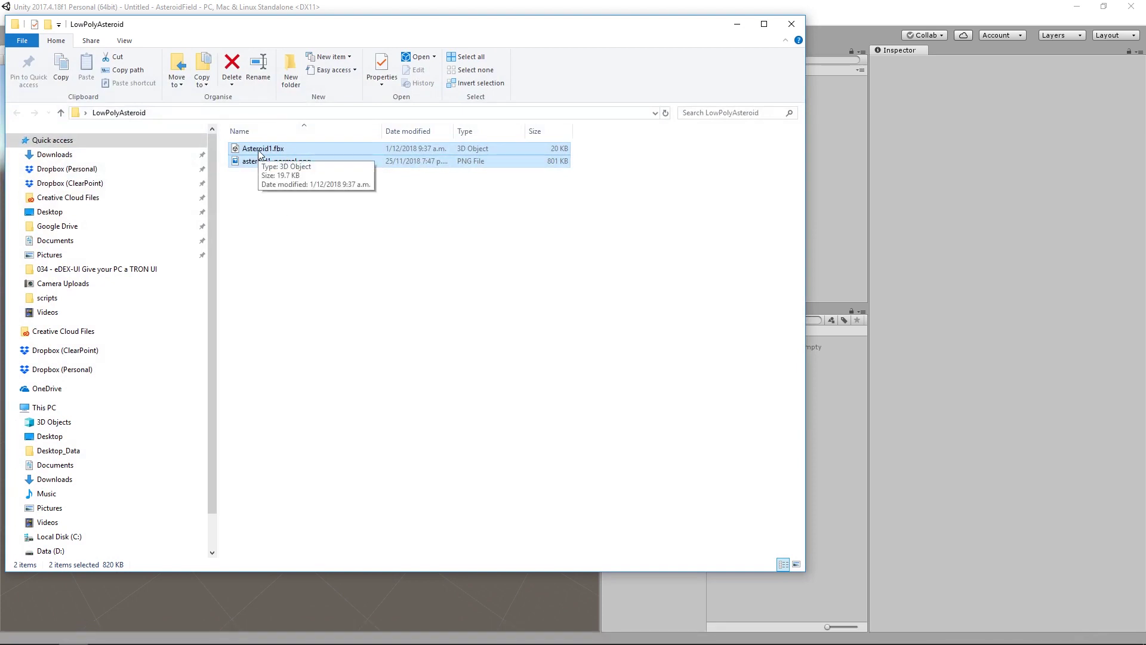
left_click_drag(258, 153, 845, 415)
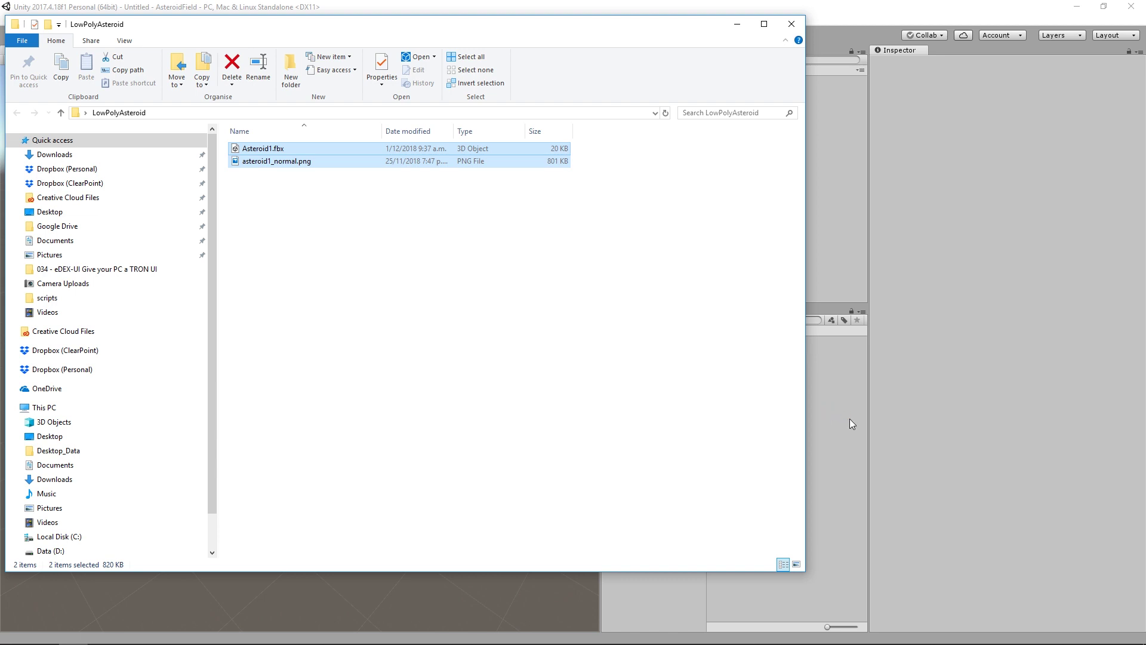
left_click(737, 24)
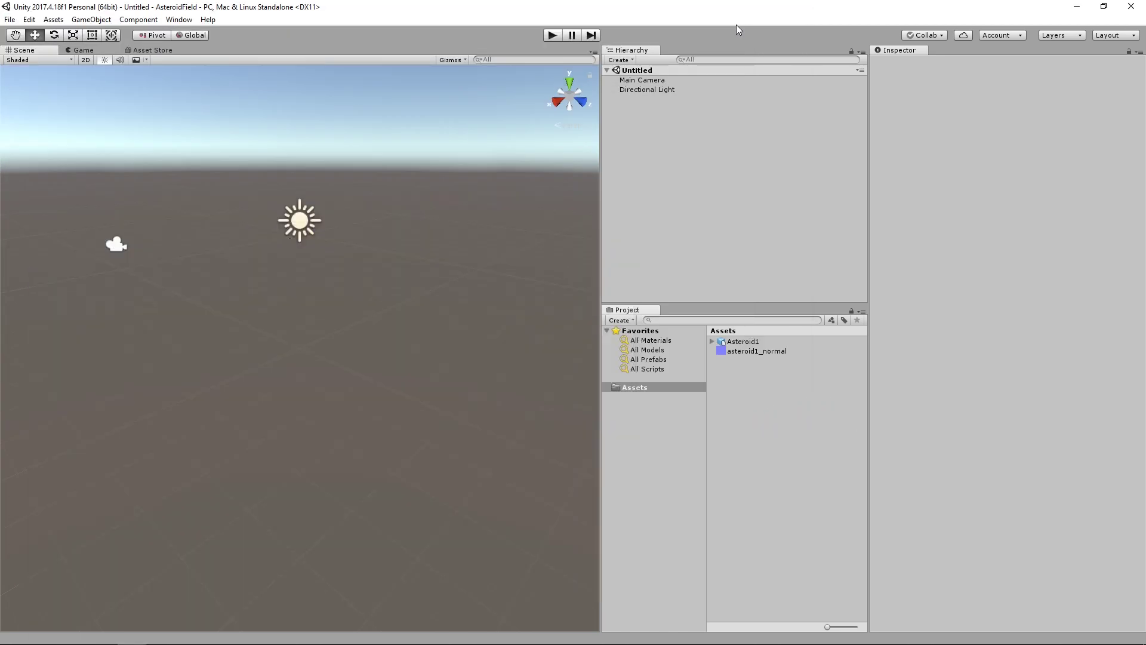
Create a material named AsteriodMat in Assets and assign the asteroid1_normal texture as its normal map.
right_click(758, 385)
mouse_move(788, 392)
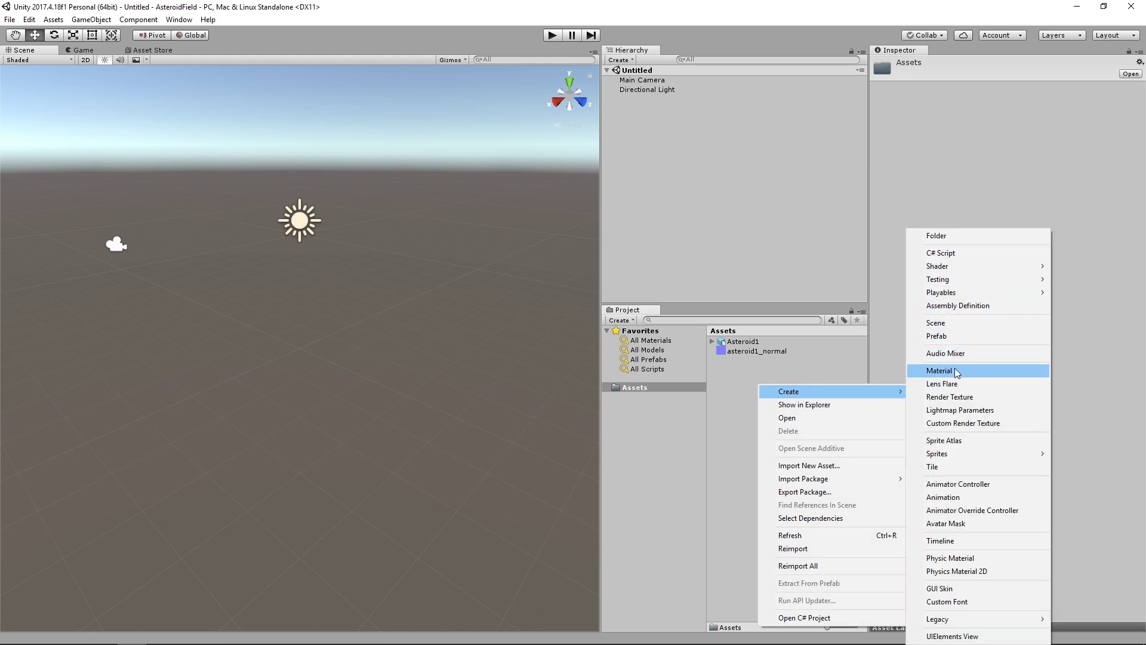
left_click(955, 368)
type("AsteriodMat")
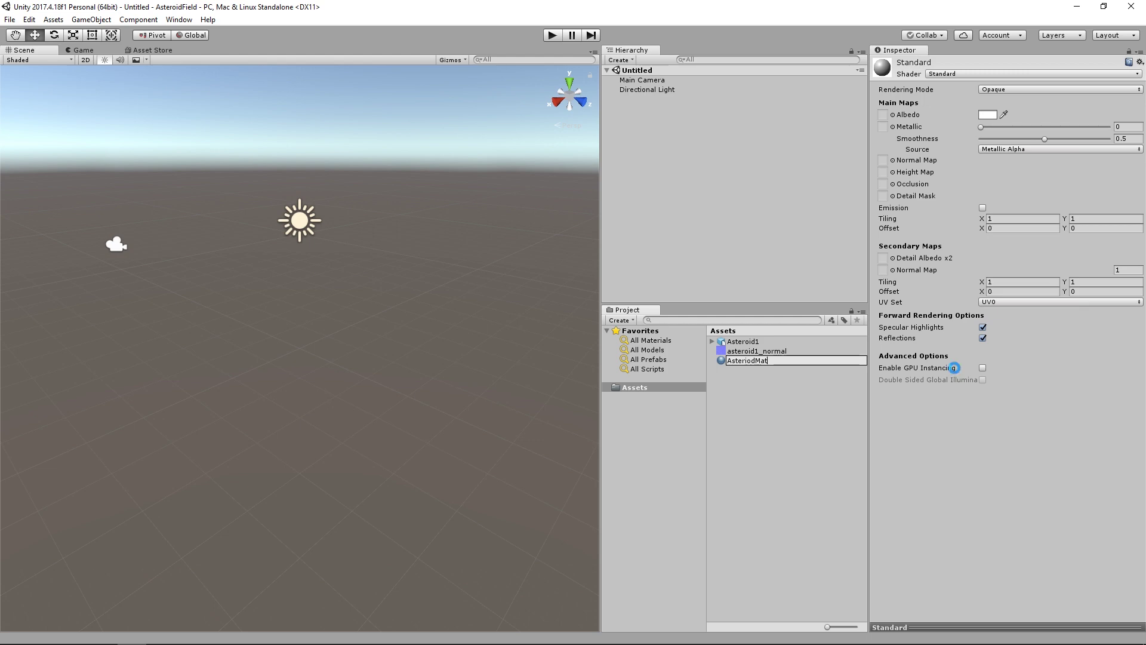
key("Return")
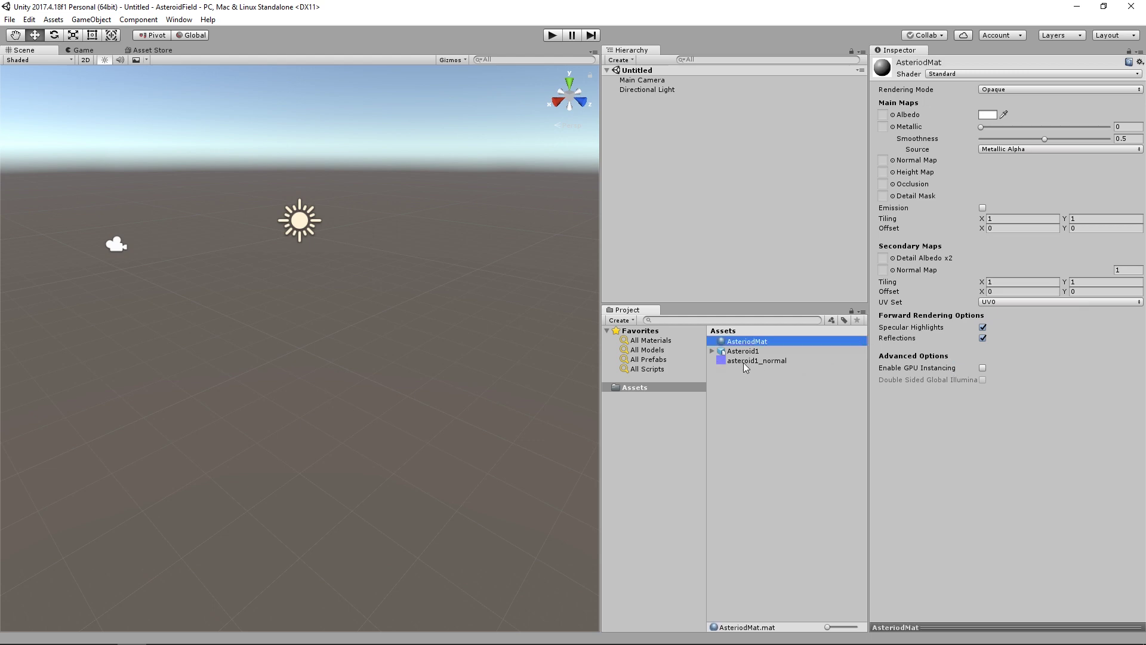
left_click_drag(743, 361, 886, 161)
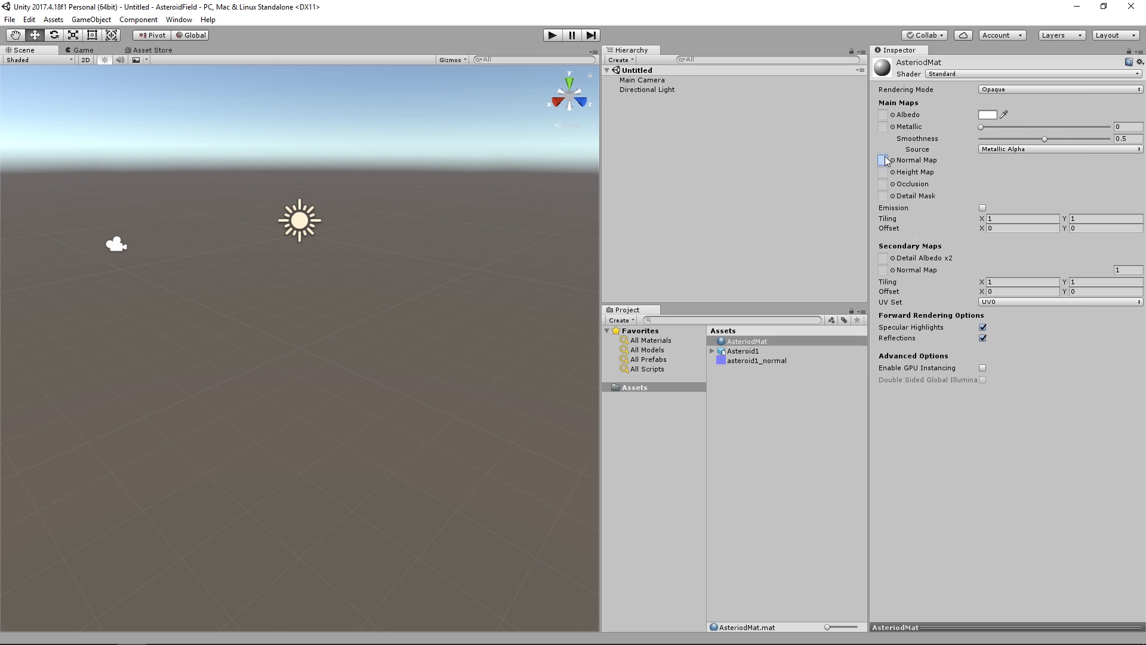
left_click(1125, 185)
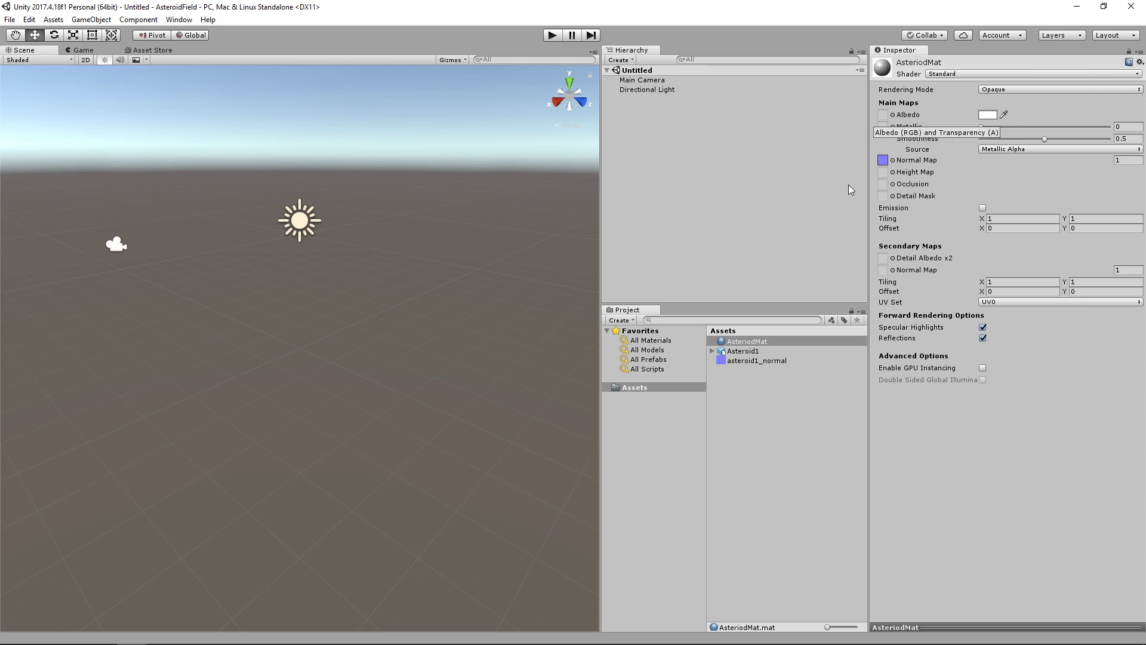
Place the Asteroid1 model in the scene with the AsteriodMat material applied, and preview it in play mode.
left_click_drag(736, 356, 668, 212)
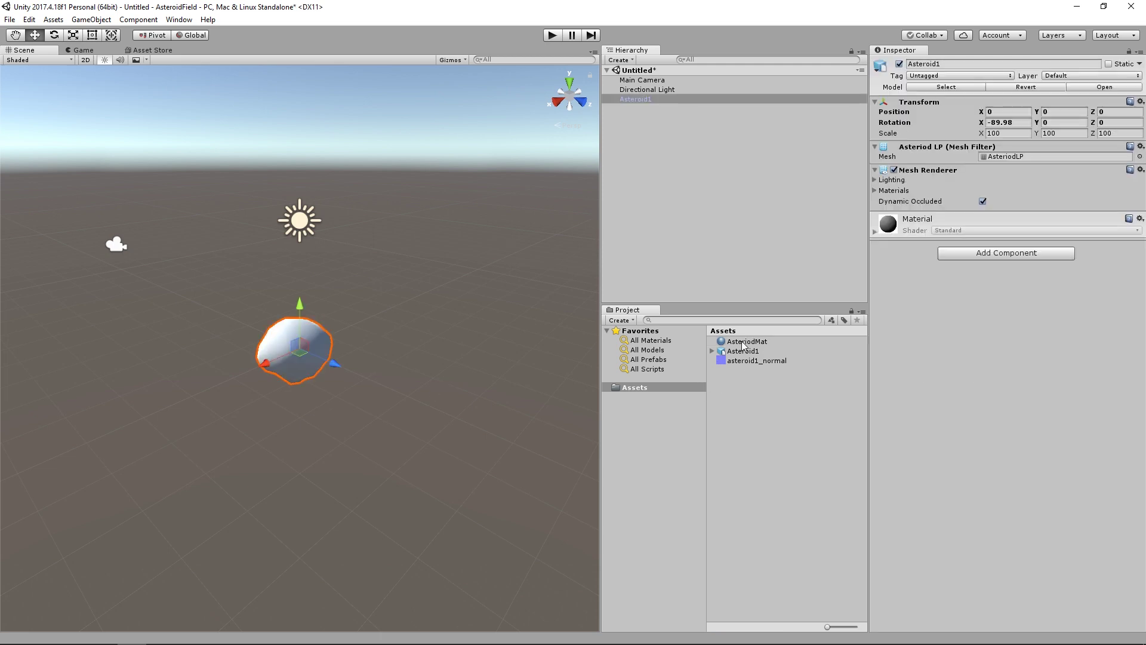
left_click_drag(744, 345, 980, 342)
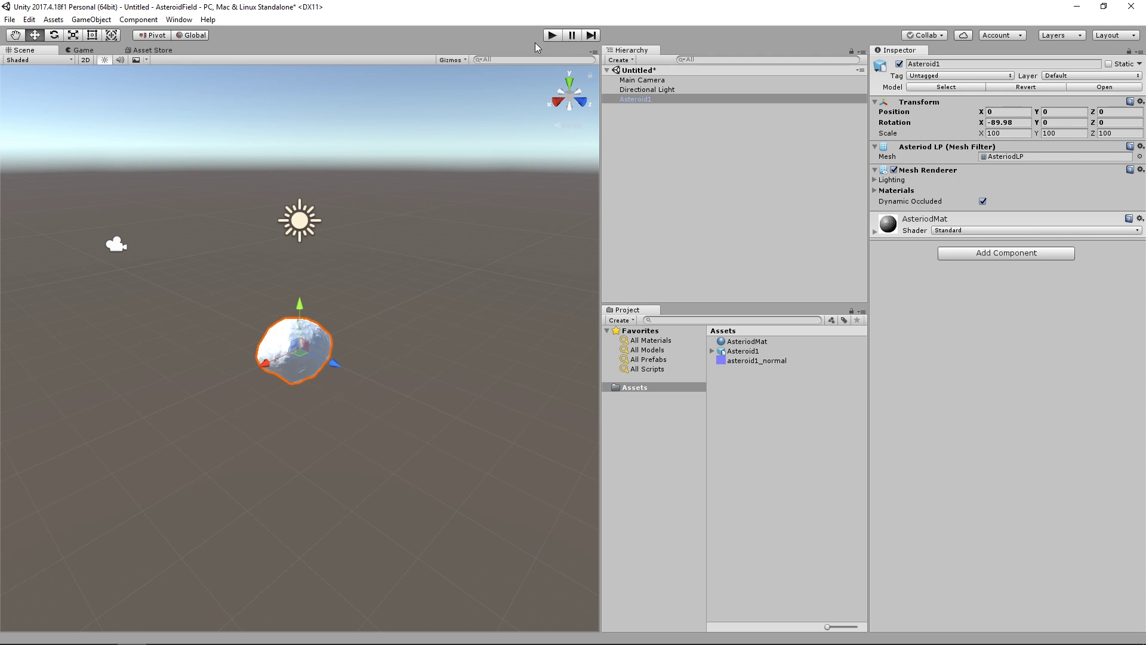
left_click(552, 35)
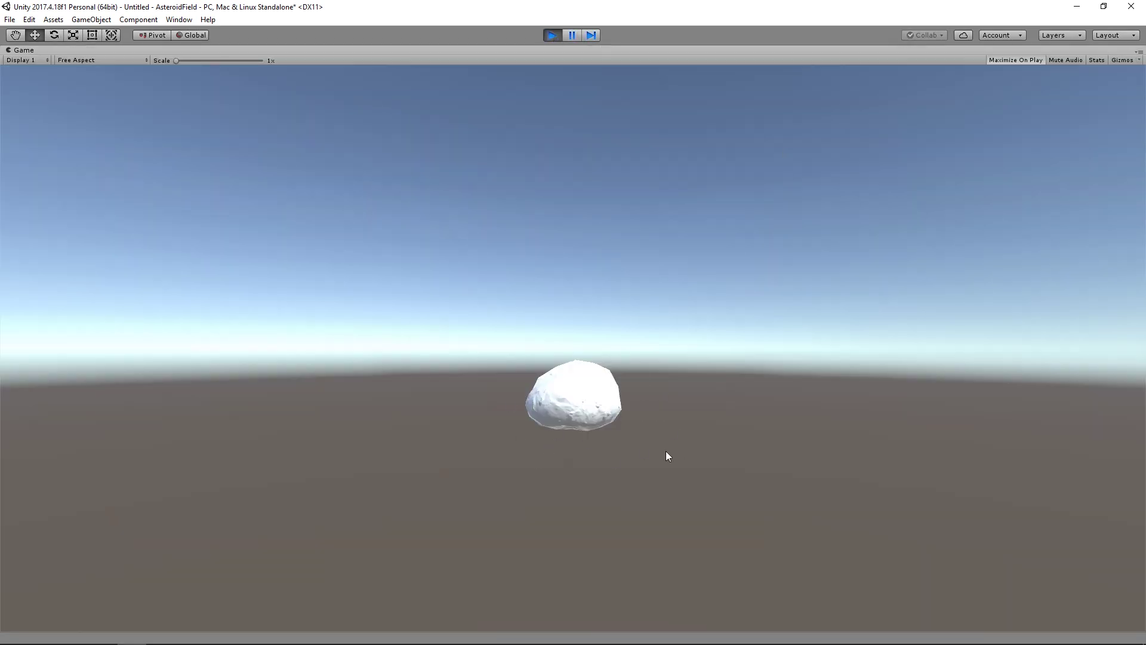
left_click(552, 36)
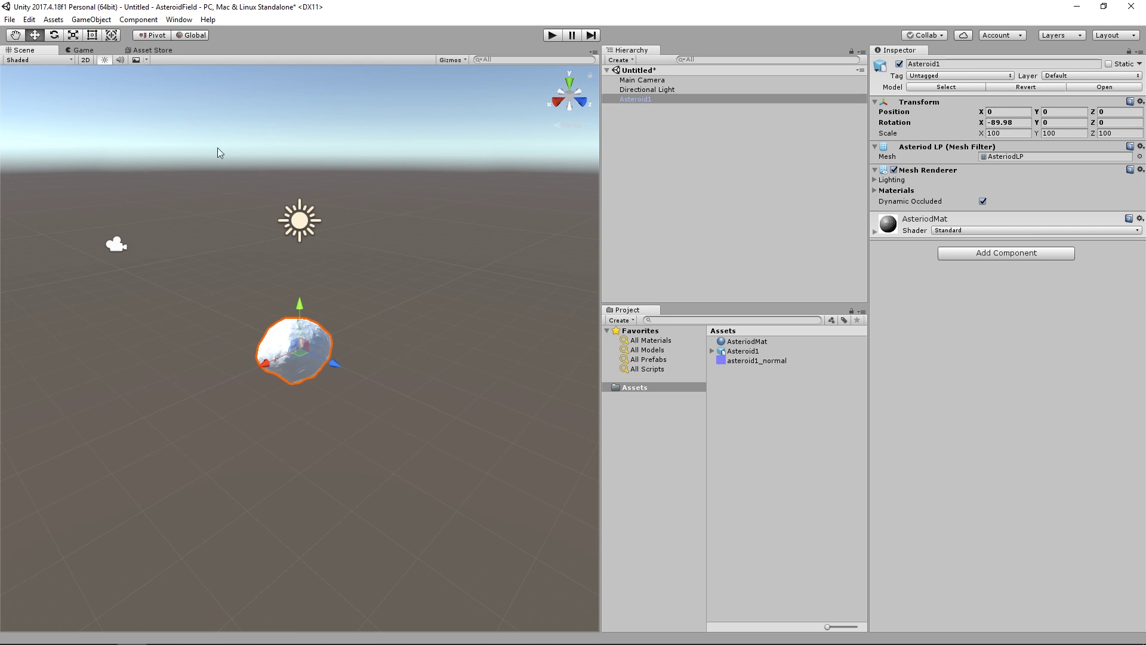
Search the Asset Store for "Skybox volume 2" and open the Skybox Volume 2 (Nebula) asset page.
left_click(144, 51)
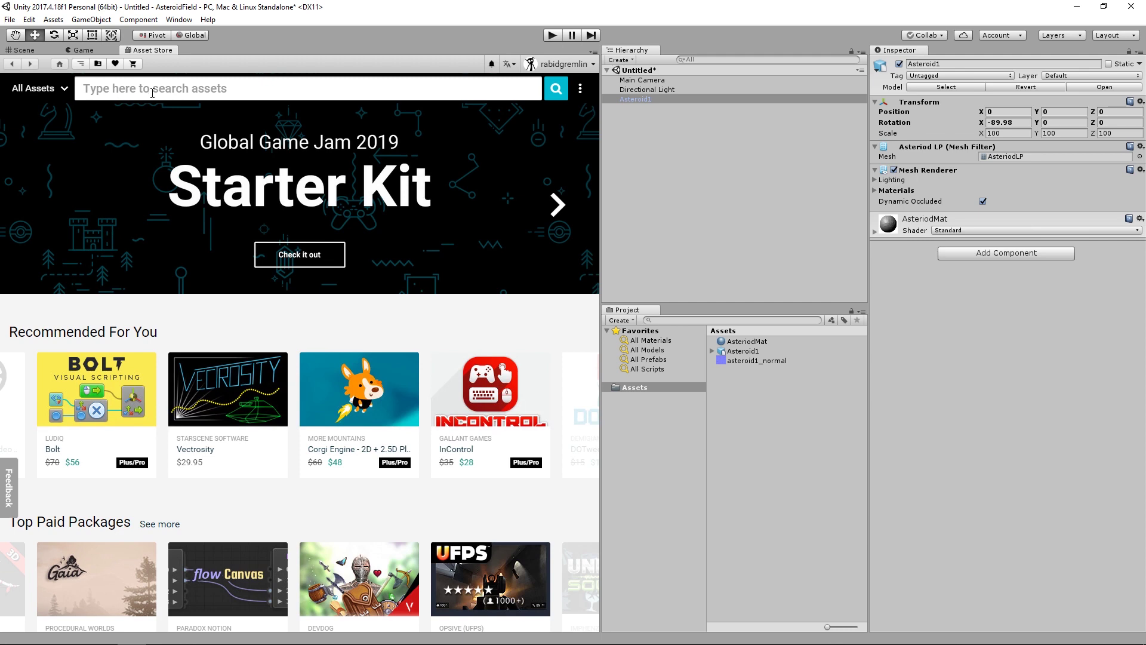
left_click(160, 90)
type("S")
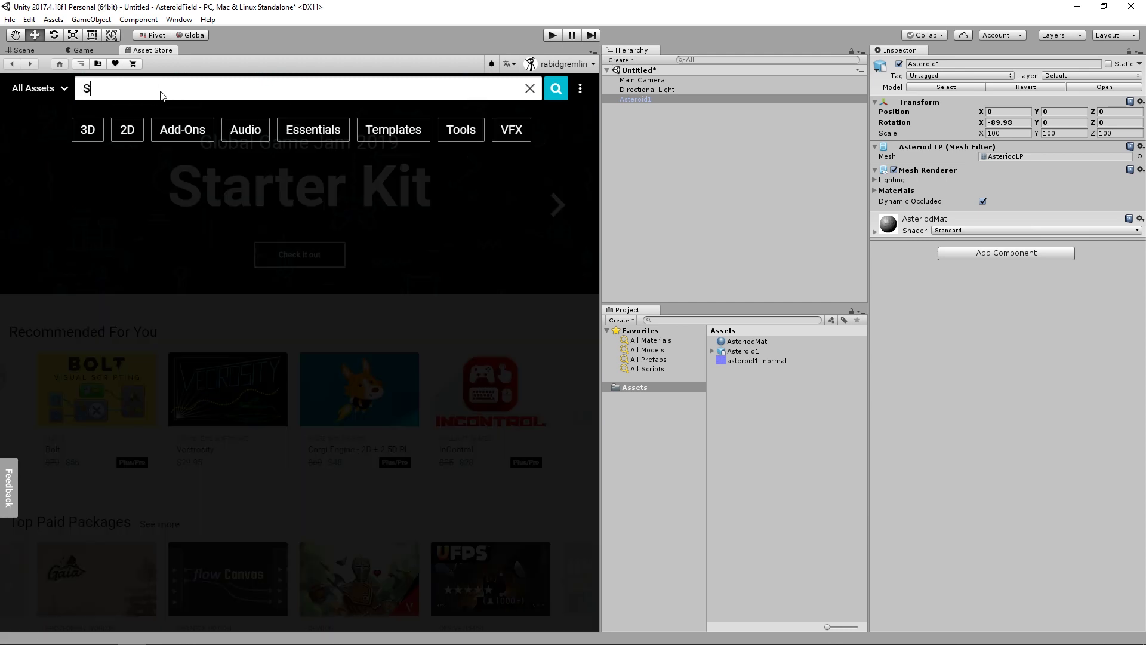
type("kybox ")
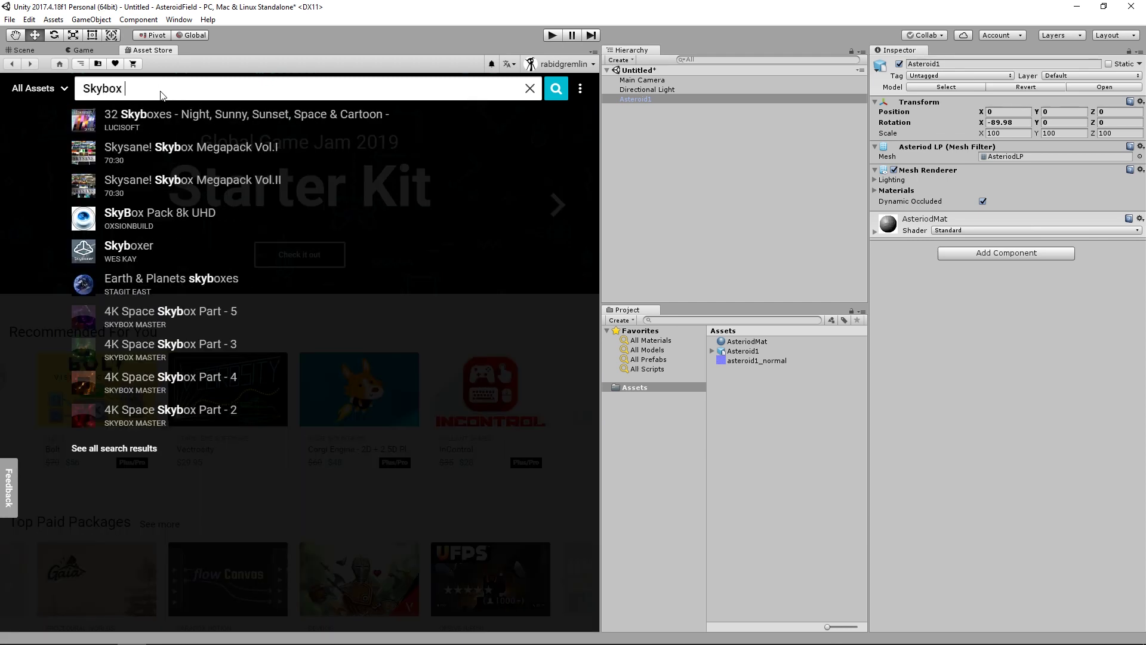
type("volu")
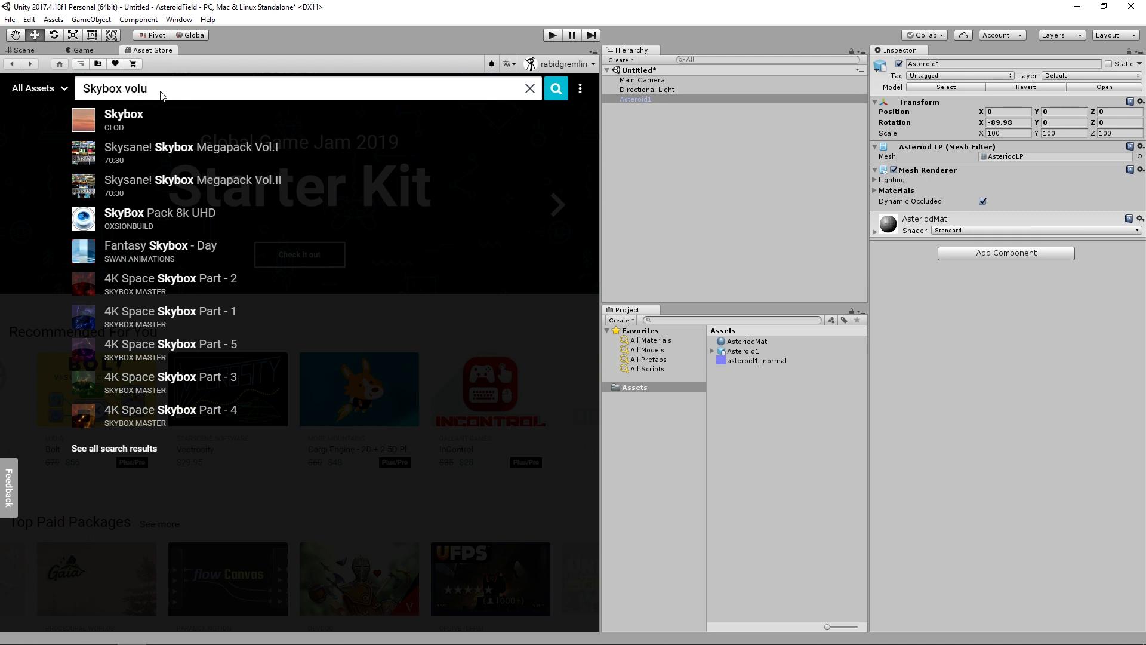
type("me 2")
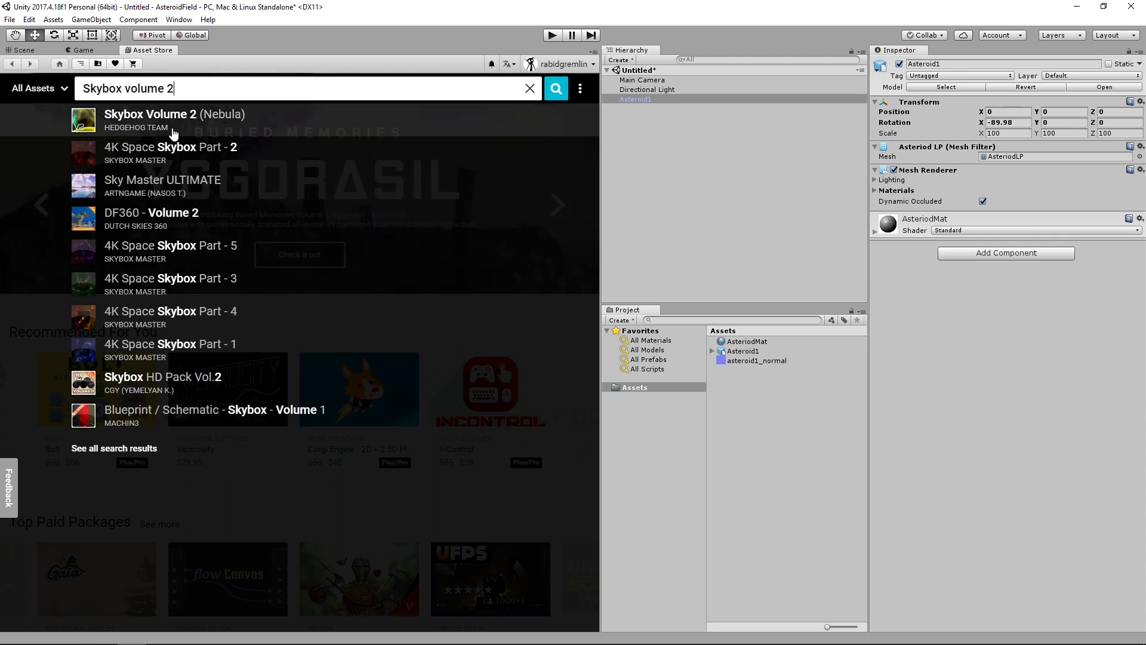
left_click(162, 129)
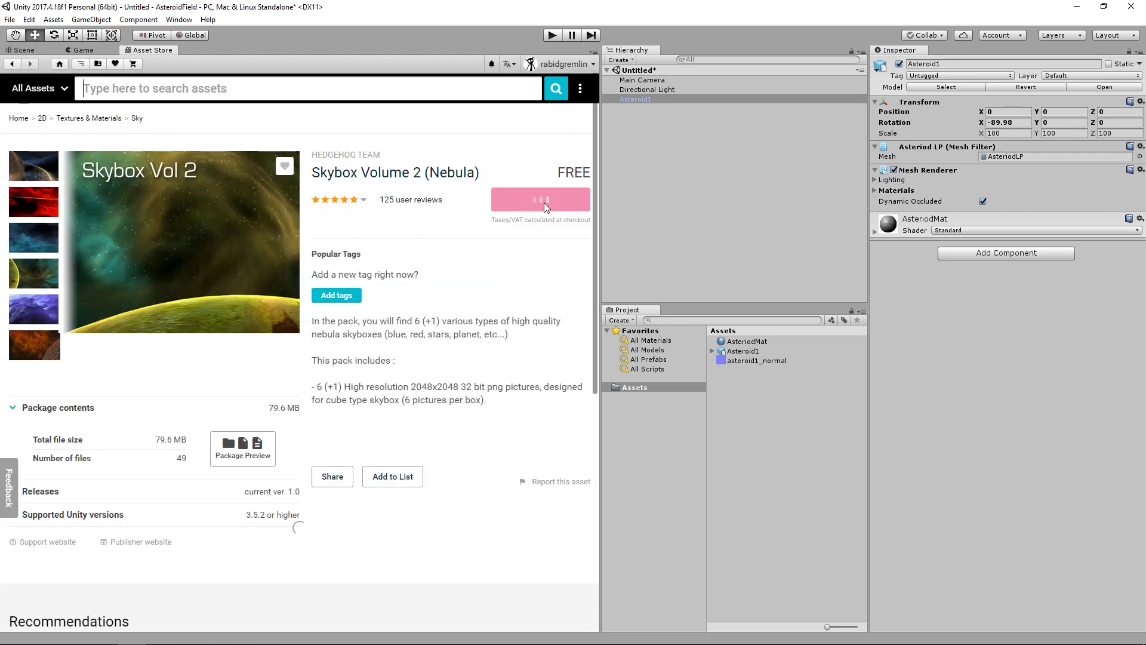
Import the complete Skybox Volume 2 (Nebula) package into the project and return to the scene view.
left_click(550, 245)
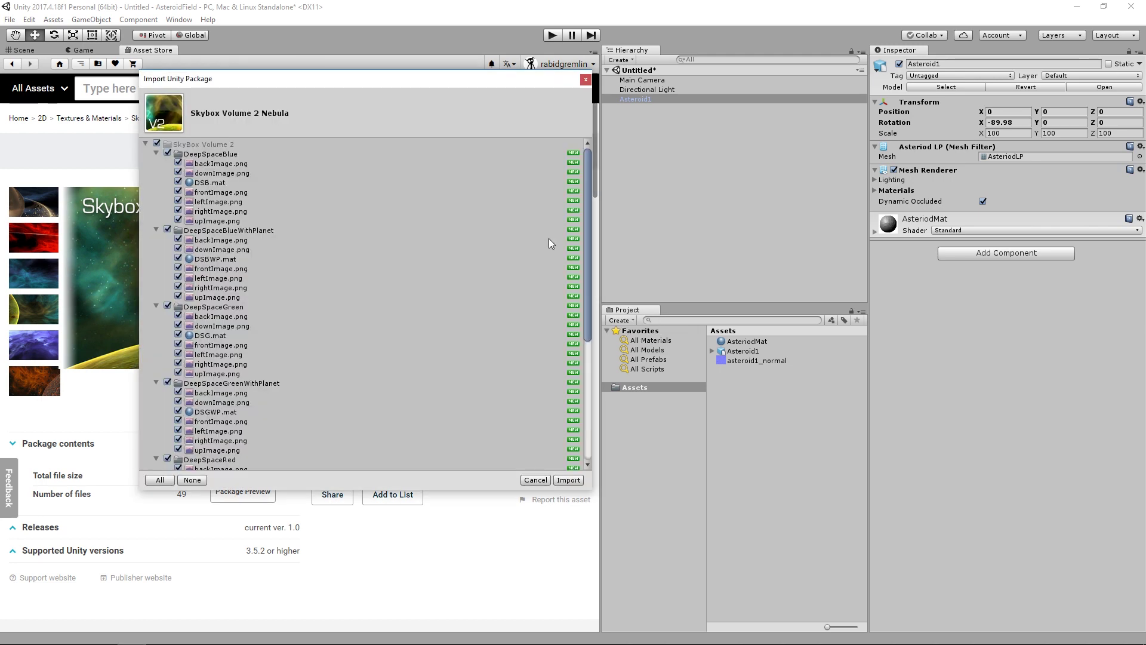
left_click(568, 481)
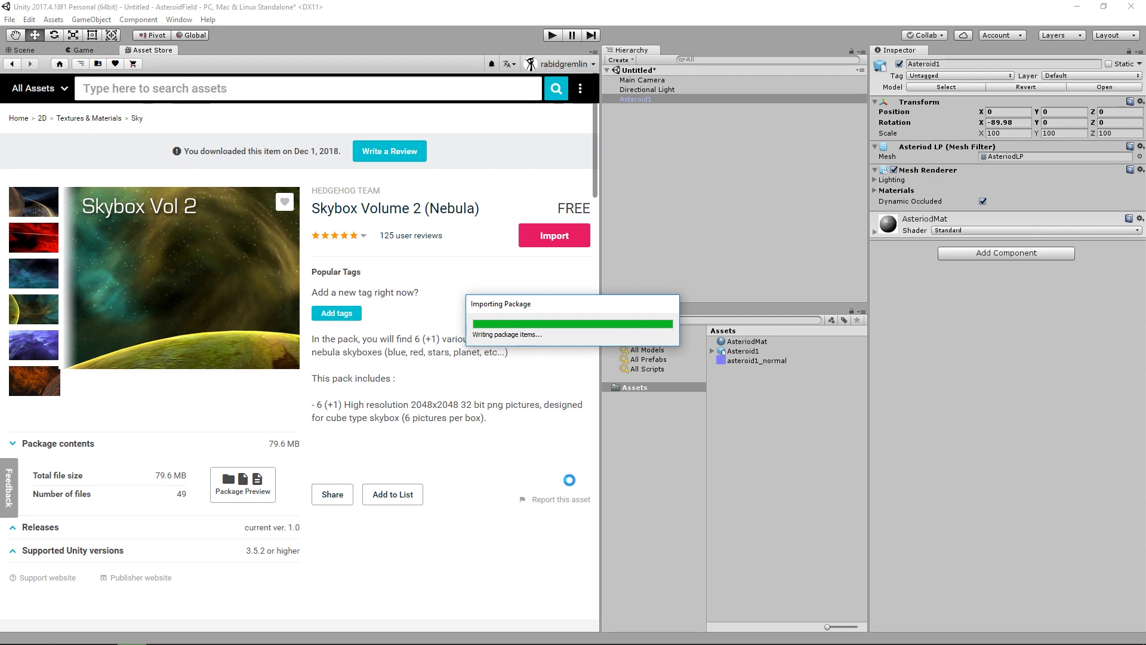
left_click(20, 50)
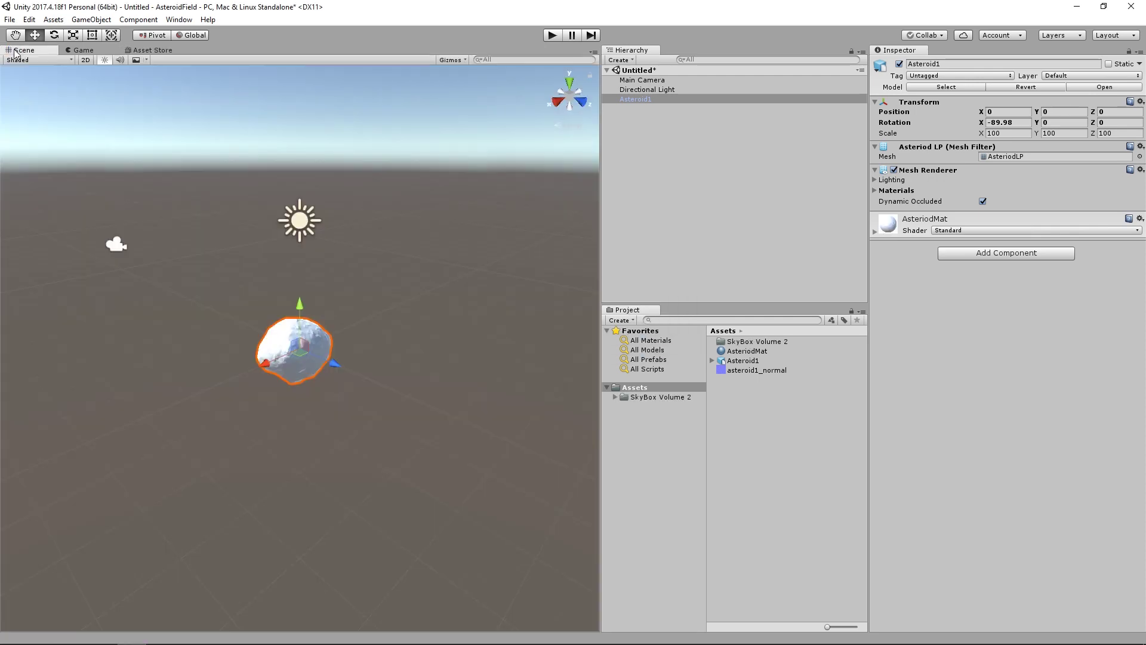
Add a Skybox component to the Main Camera.
left_click(635, 83)
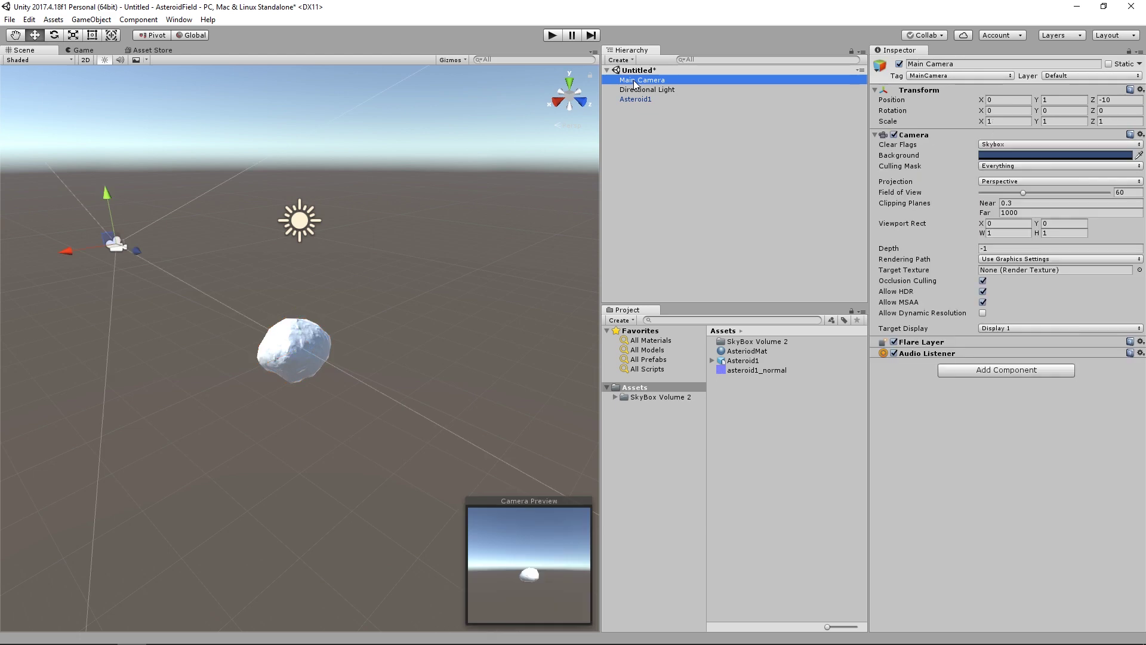
left_click(990, 372)
type("Sky")
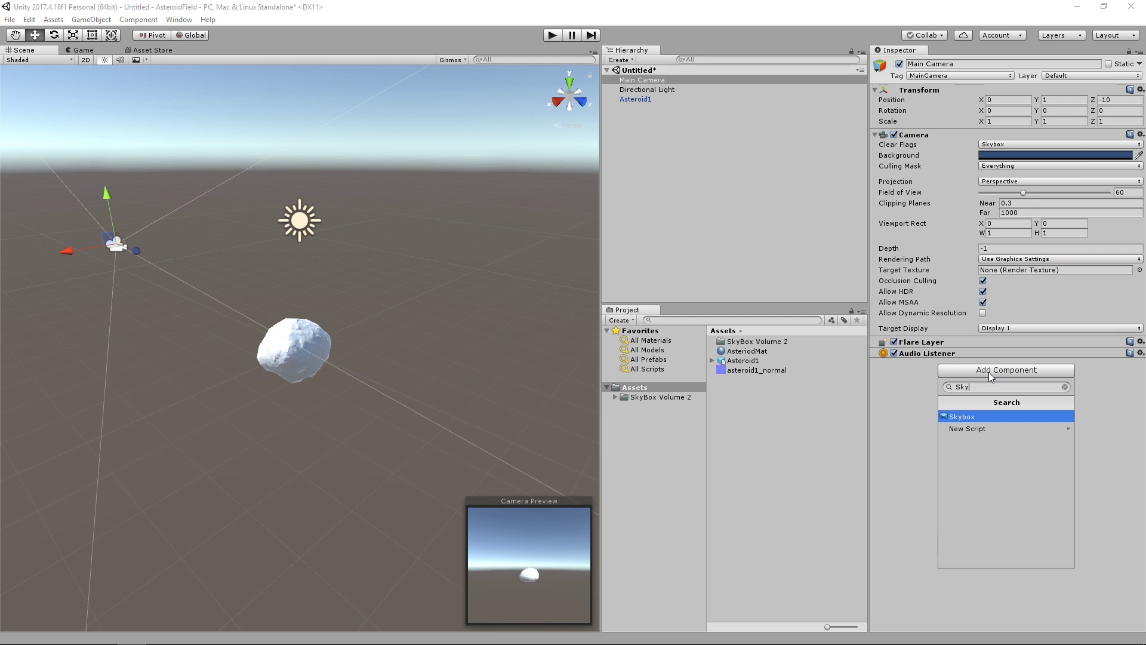
left_click(963, 419)
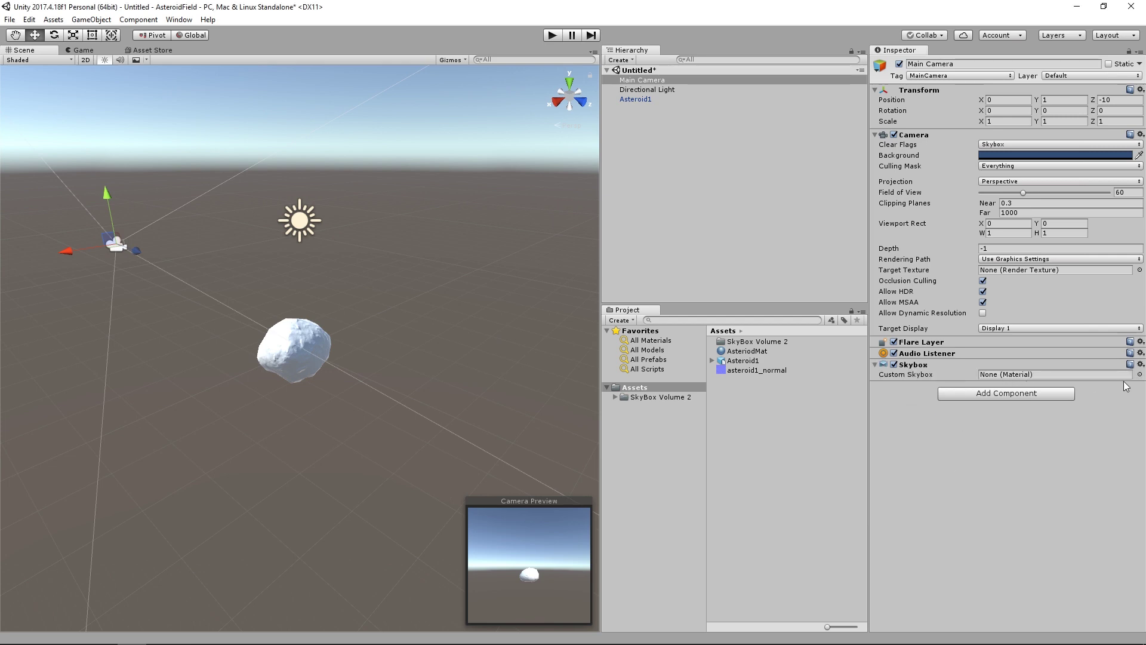
Compare the imported skybox materials on the Main Camera, assign DSB as its custom skybox, and preview it in play mode.
left_click(1140, 375)
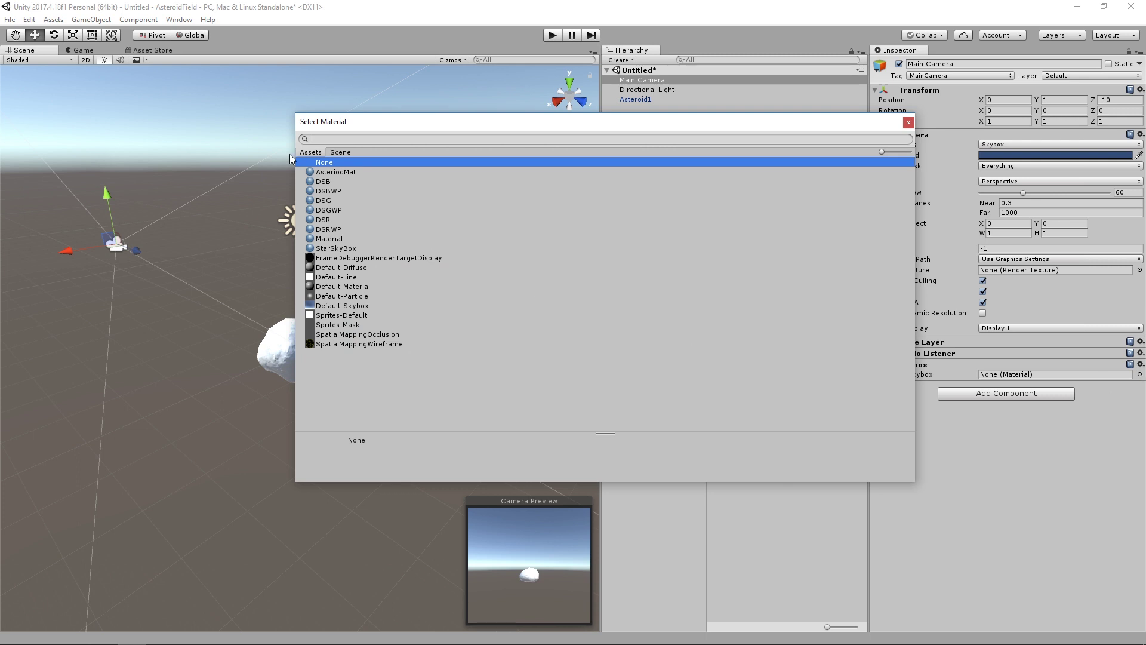
left_click(327, 182)
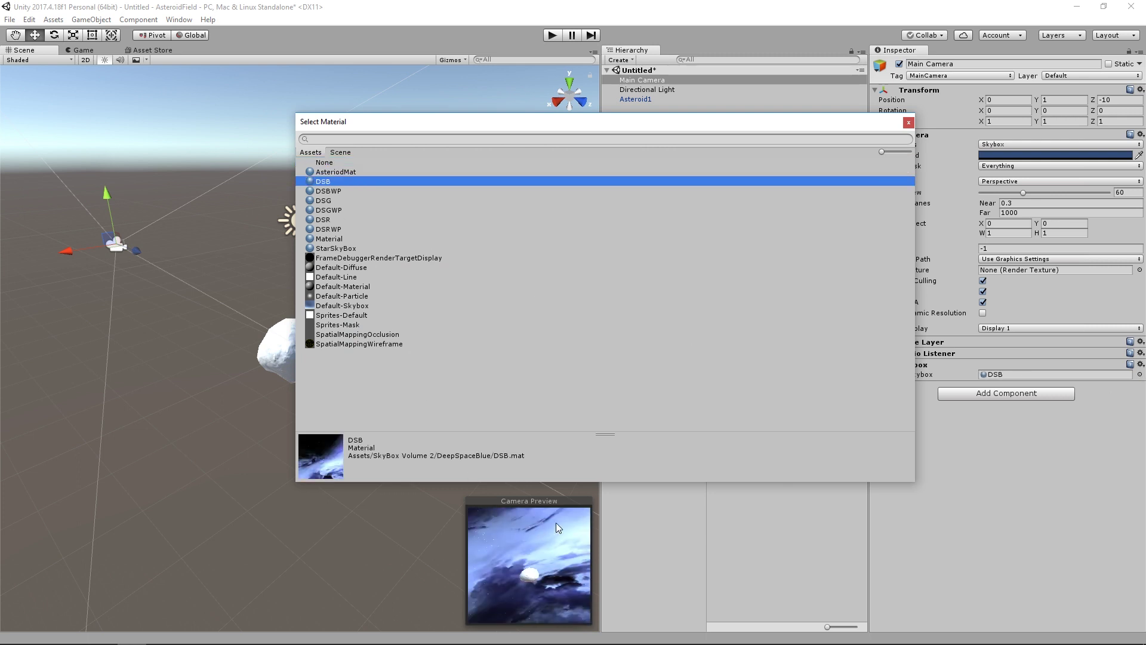
left_click(328, 227)
left_click(328, 221)
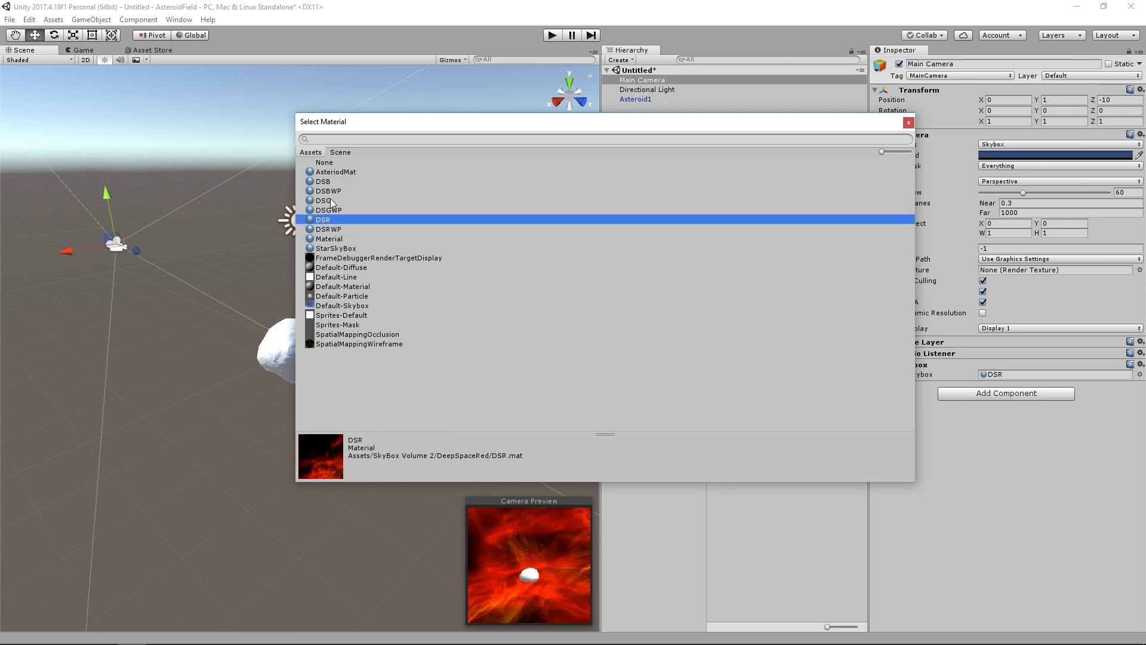
left_click(330, 210)
left_click(329, 202)
left_click(327, 192)
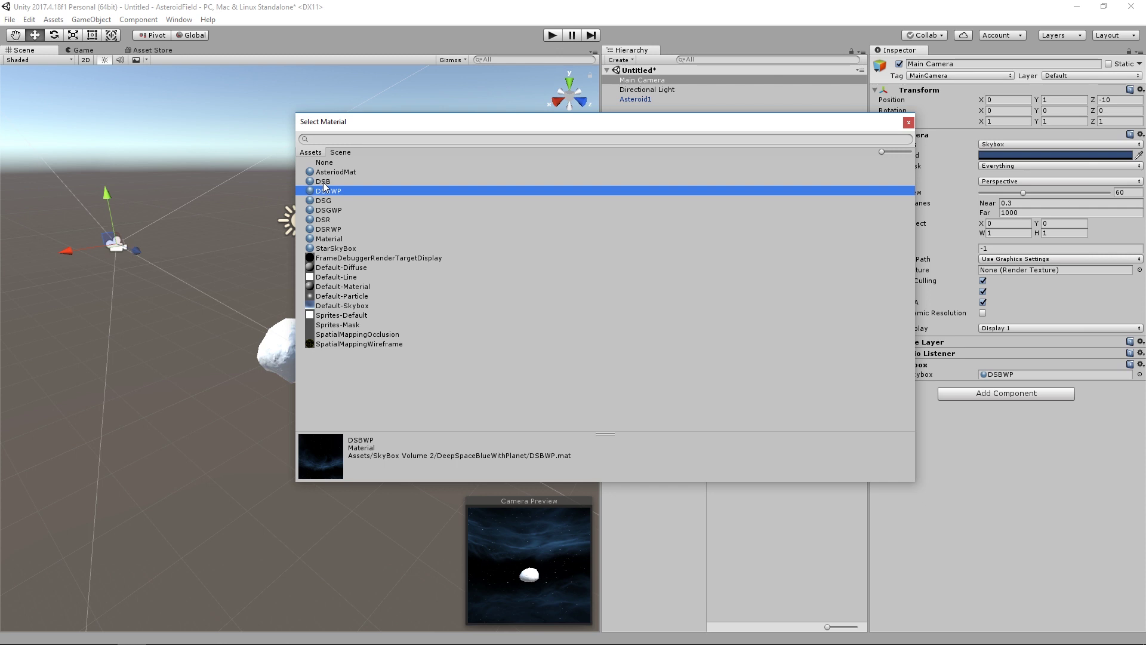
left_click(332, 181)
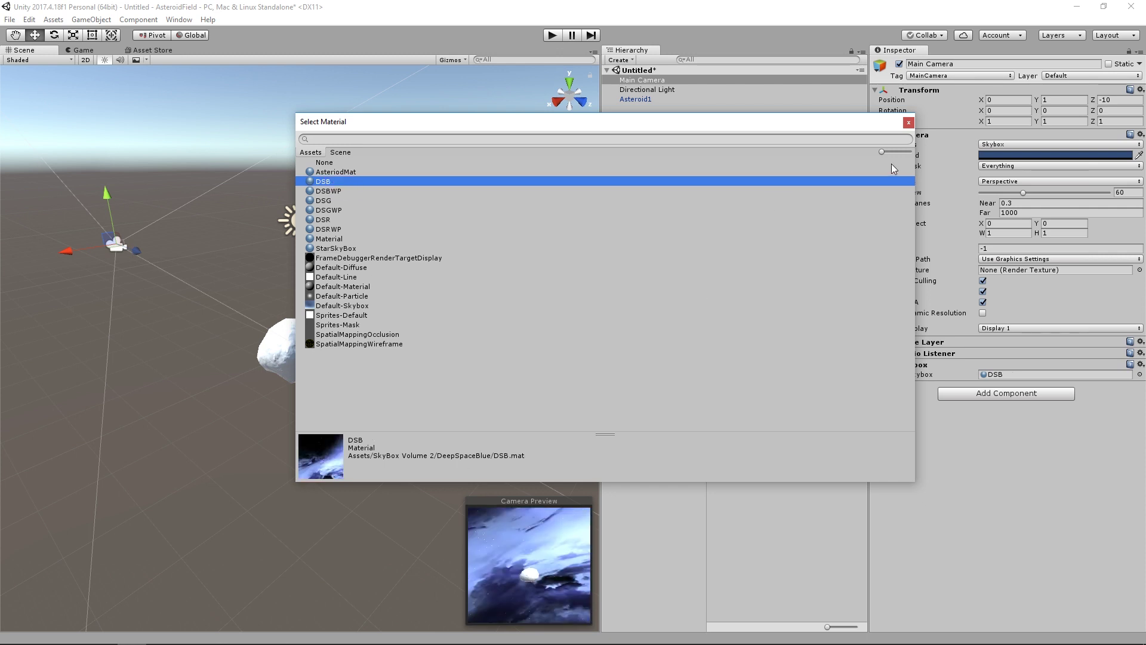
double_click(332, 180)
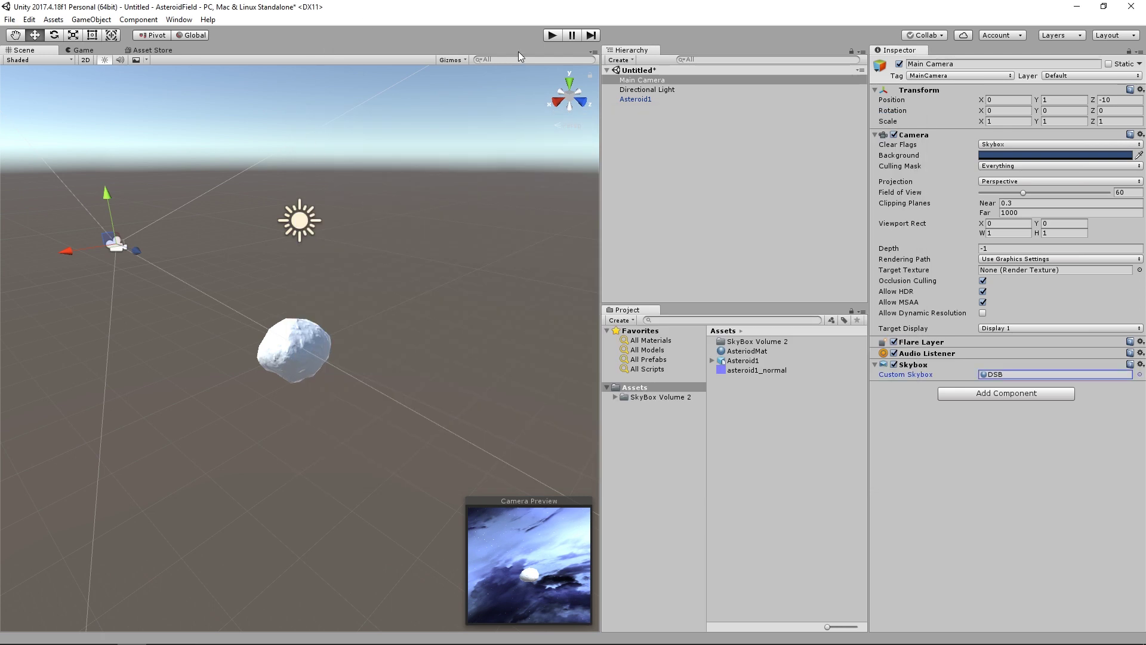
left_click(552, 36)
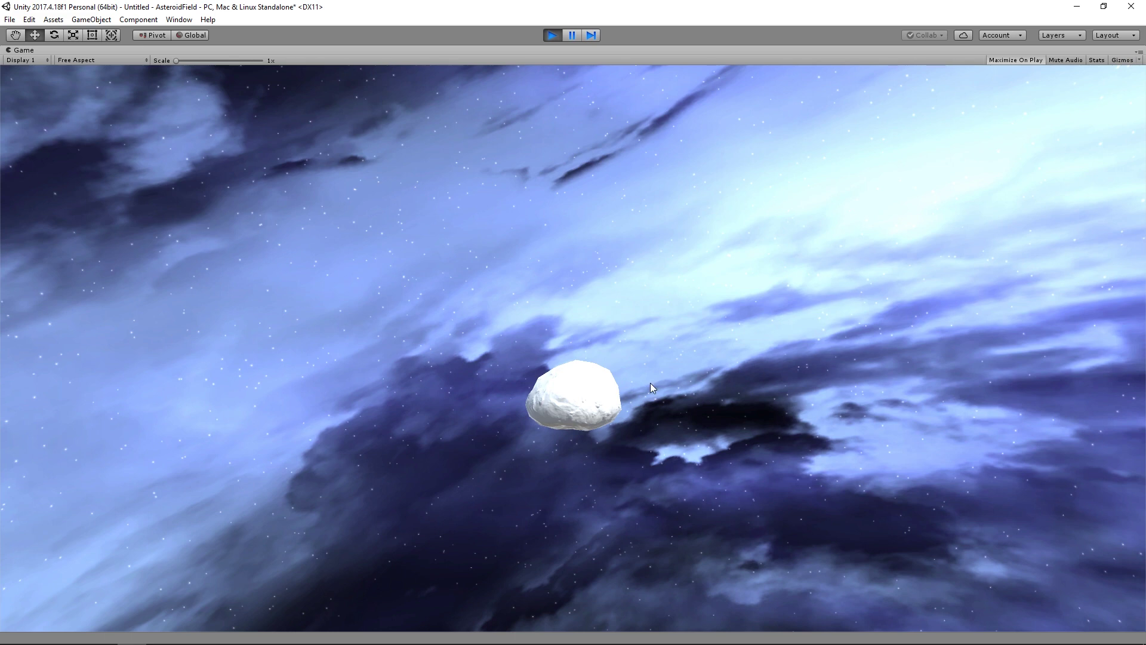
left_click(553, 35)
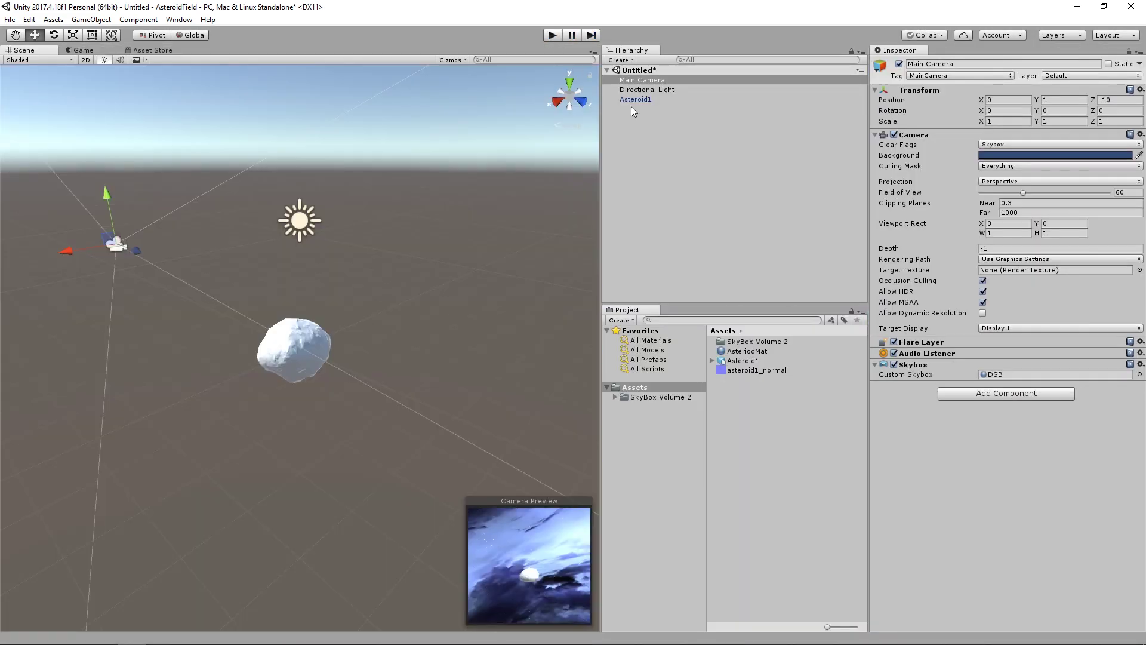
Delete the Directional Light from the scene and run the game to check the asteroid's lighting.
left_click(655, 90)
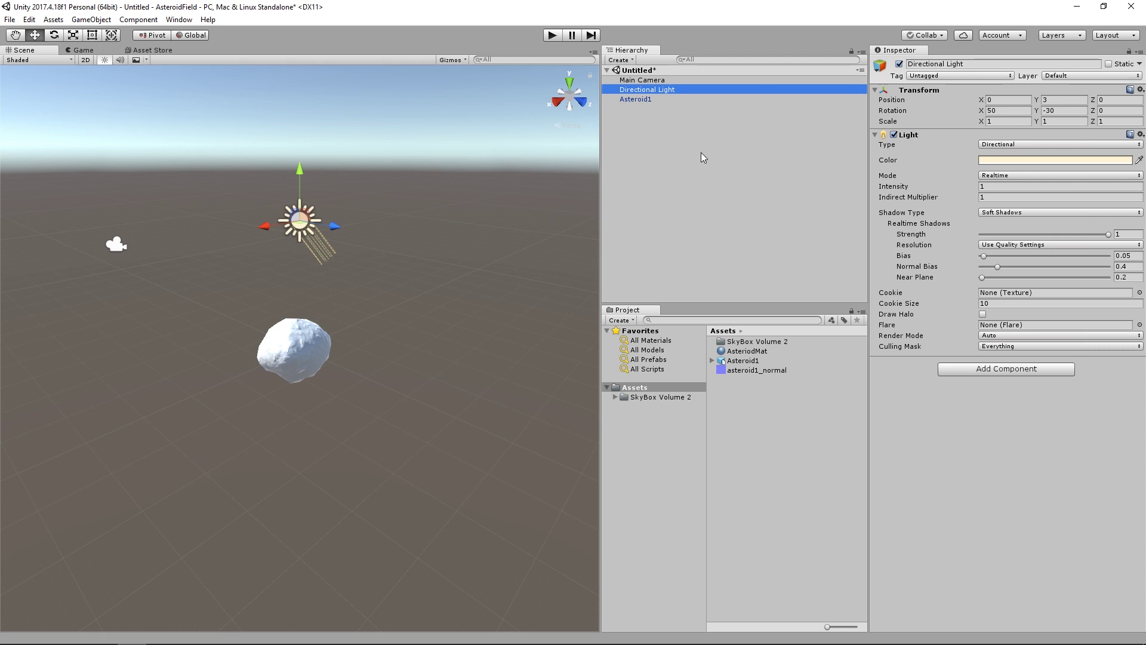
key("Delete")
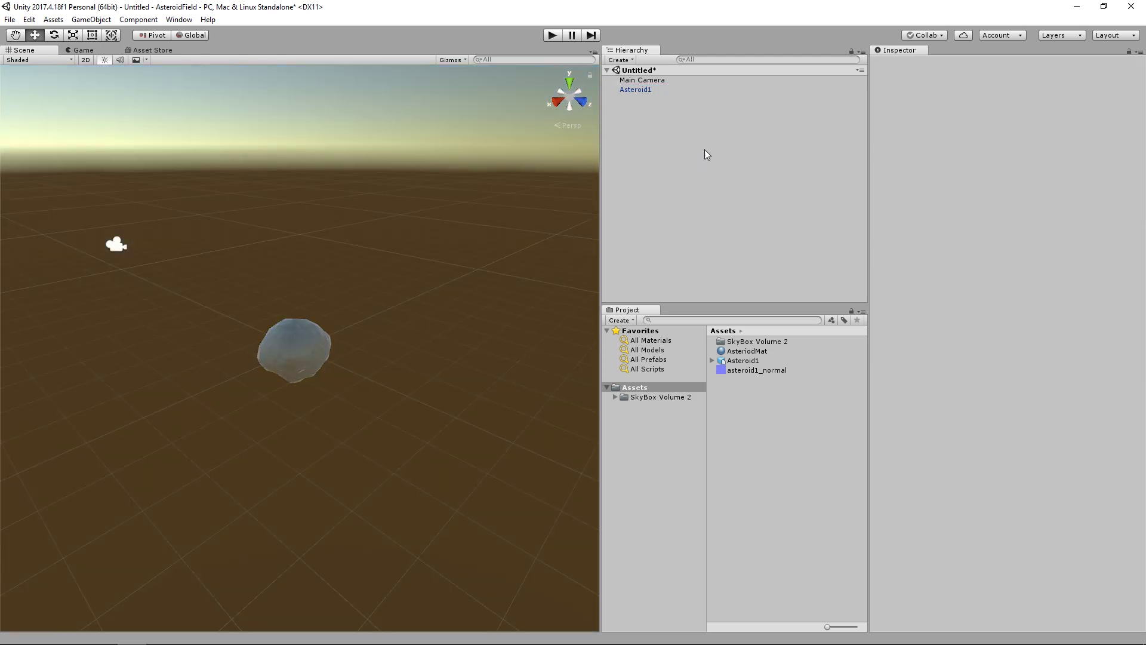
left_click(550, 38)
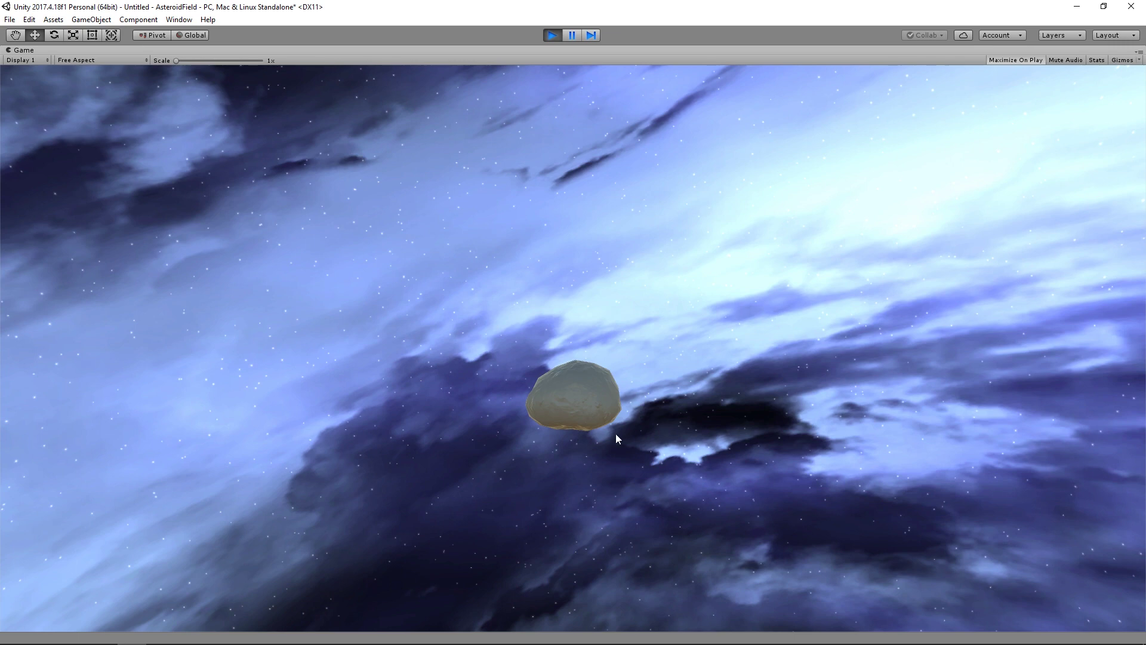
Set the scene's environment skybox material to DSB in the Lighting settings and check the asteroid's lighting in play mode.
left_click(550, 37)
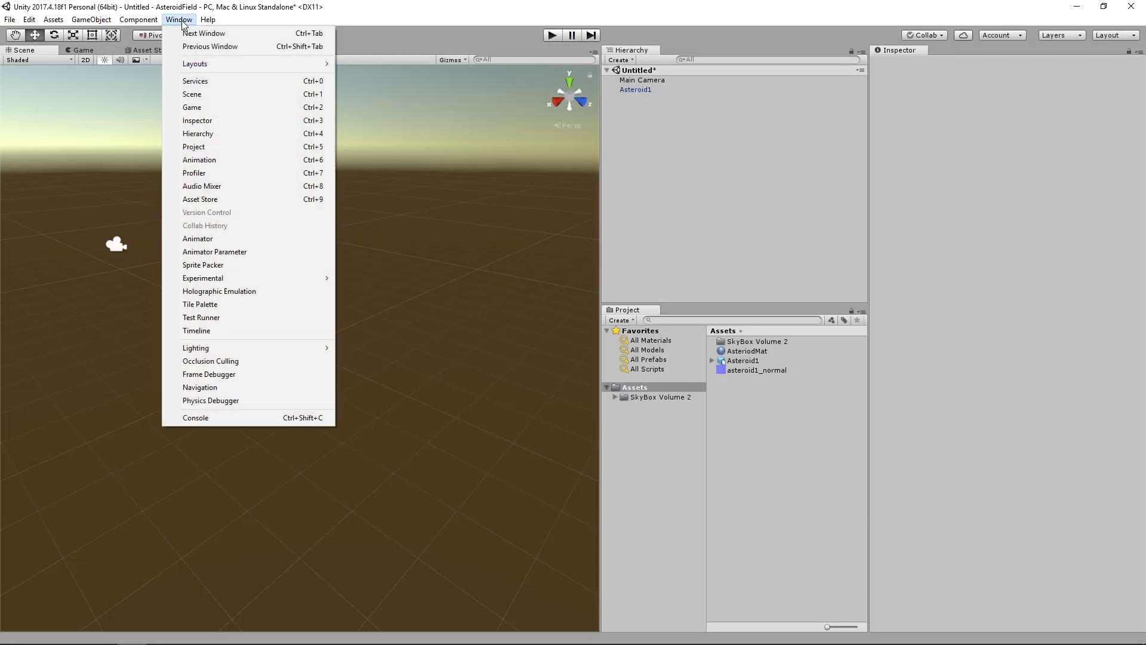
mouse_move(251, 346)
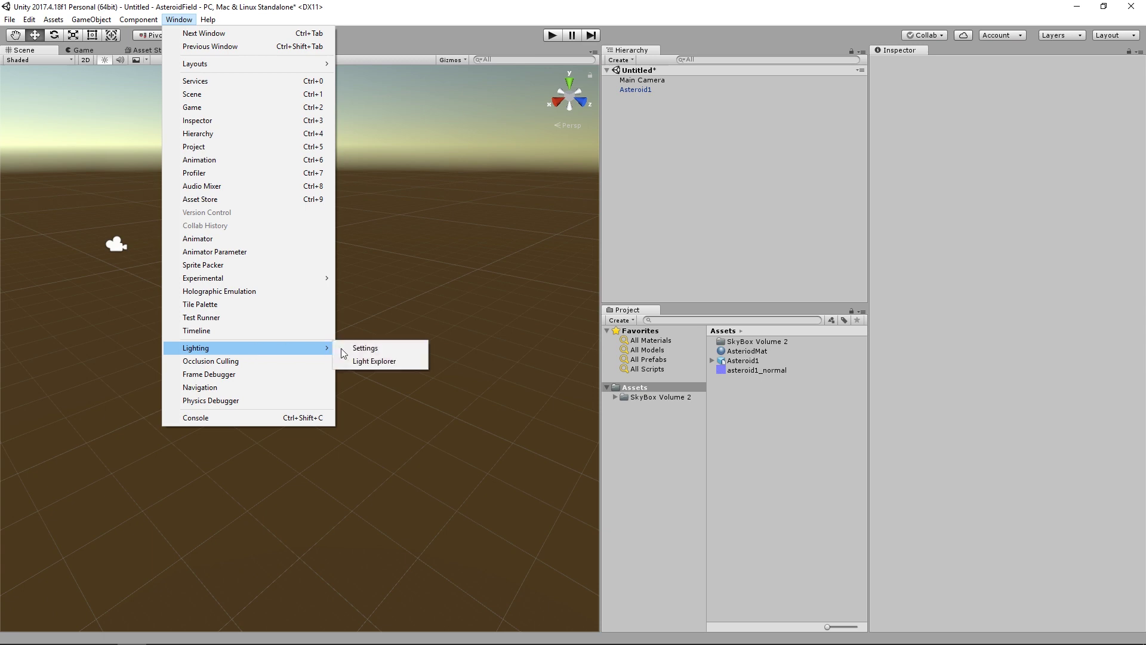
left_click(374, 352)
left_click_drag(368, 42, 538, 88)
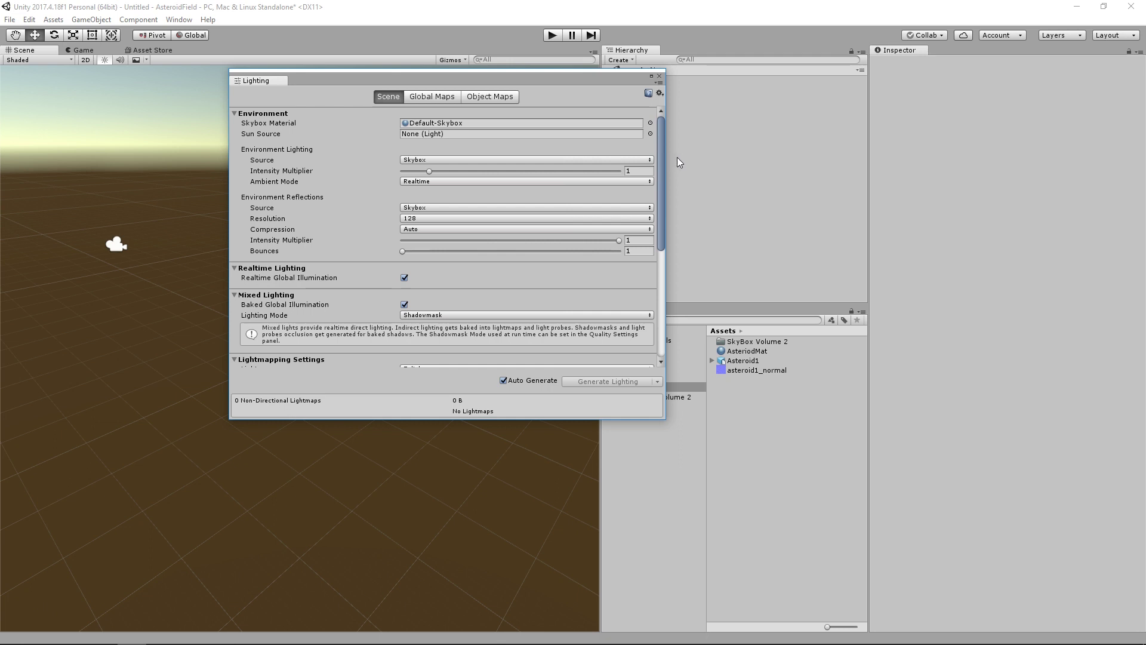
left_click(651, 123)
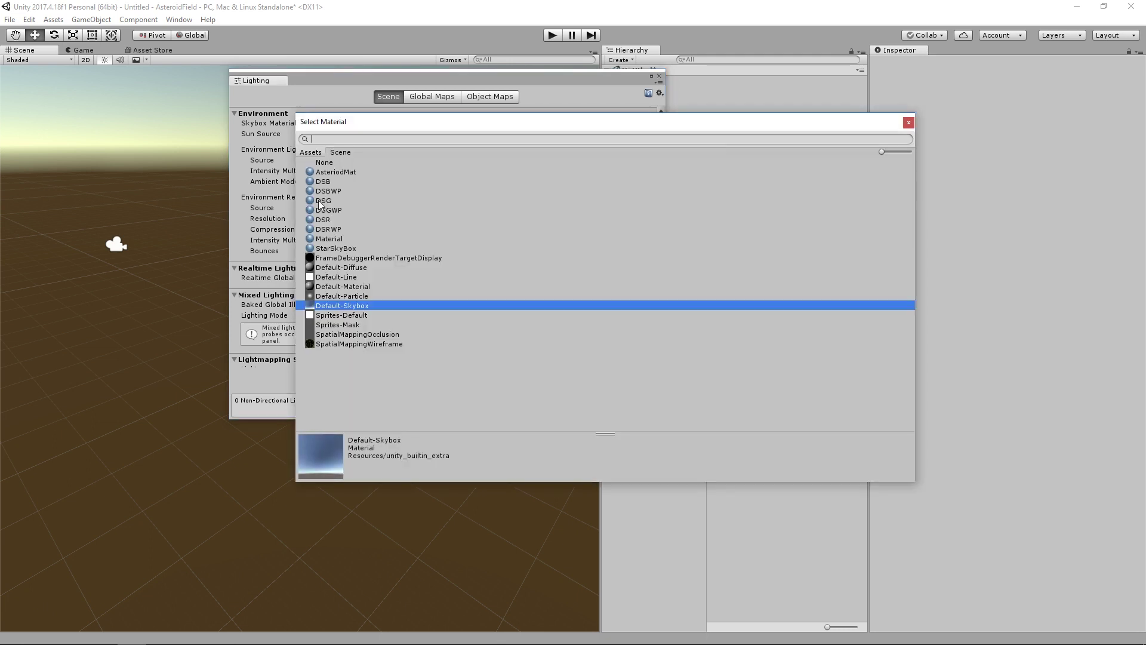
left_click(325, 182)
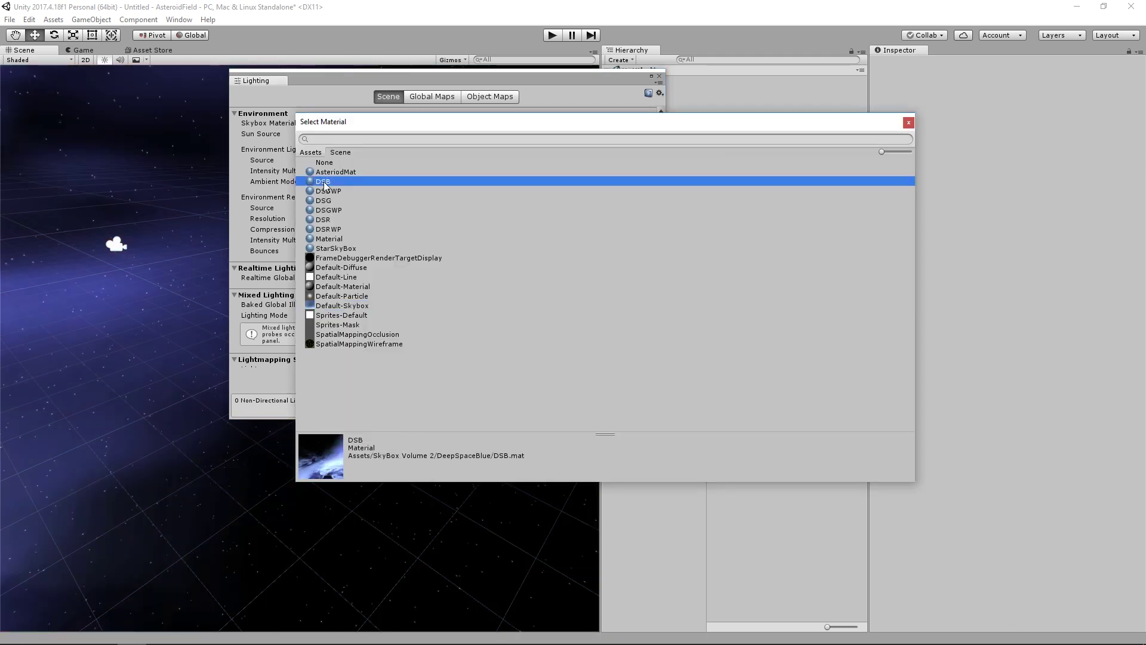
double_click(324, 181)
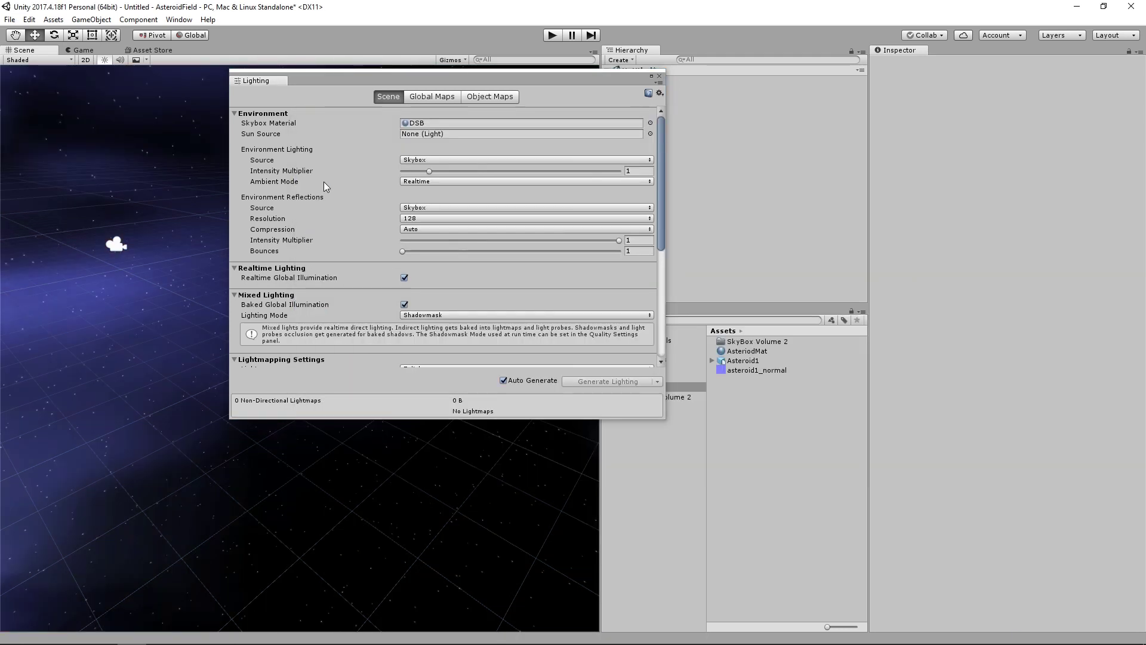
left_click(659, 76)
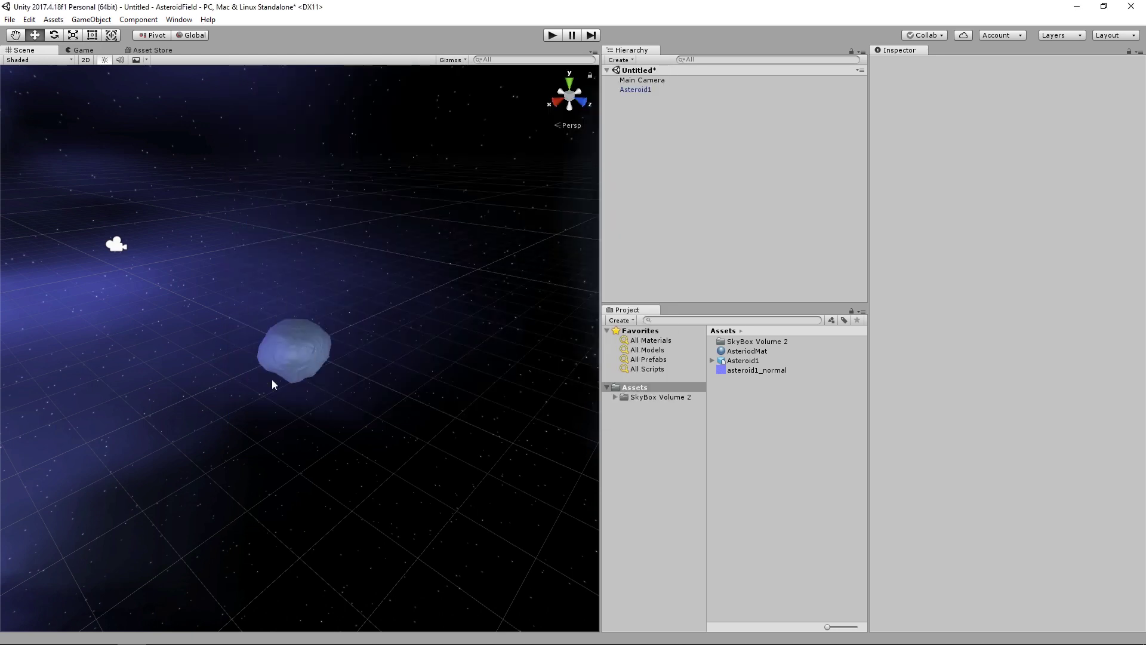
left_click(550, 37)
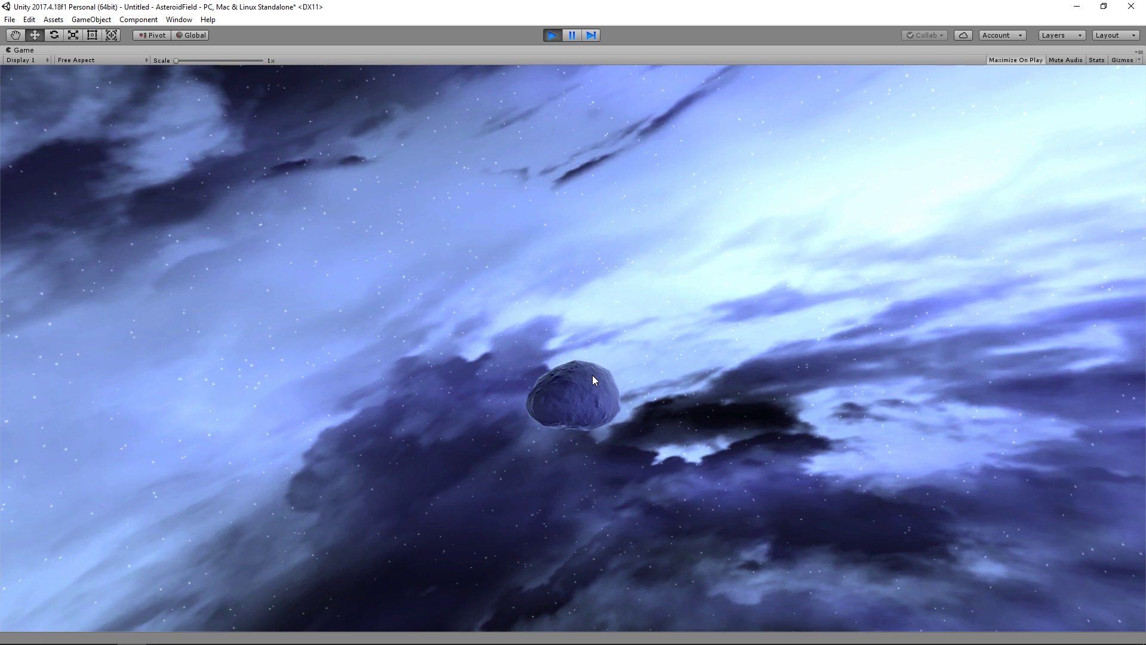
left_click(552, 36)
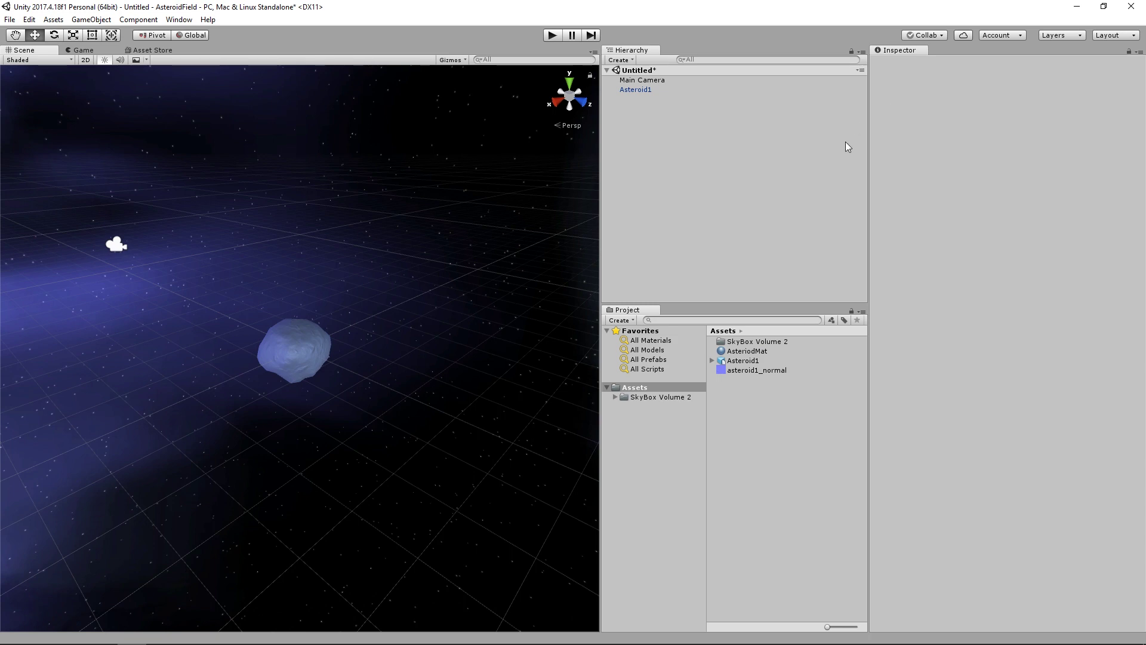
Create a prefab asset from the scene's Asteroid1 object and name it Asteroid1Prefab.
left_click_drag(632, 92, 780, 469)
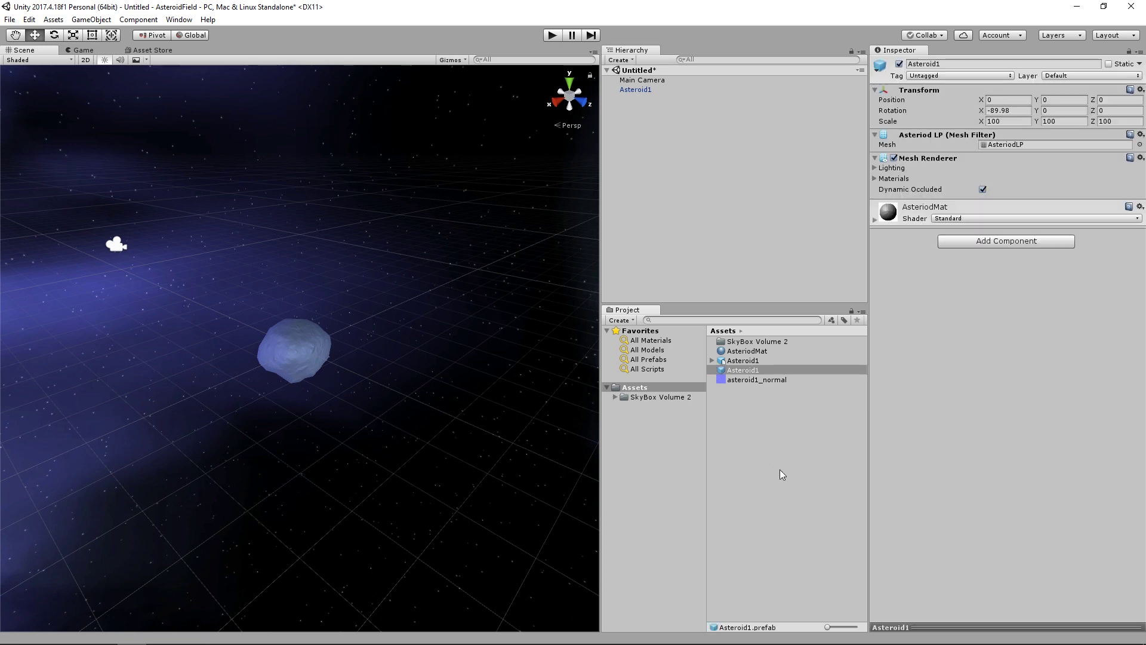
right_click(752, 375)
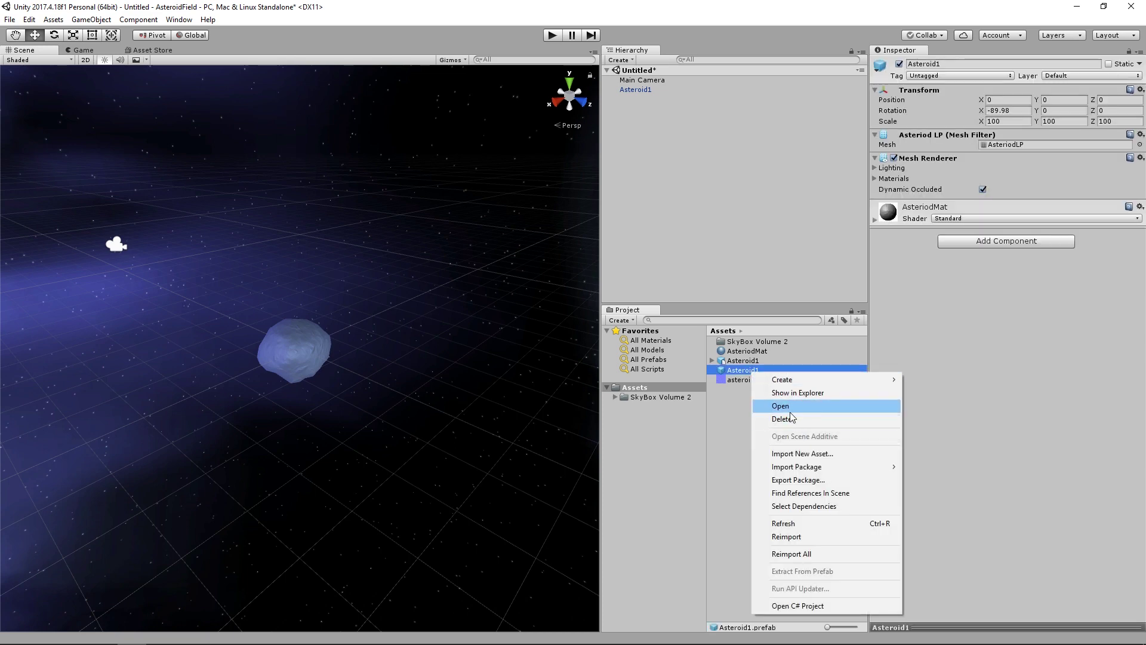
left_click(743, 373)
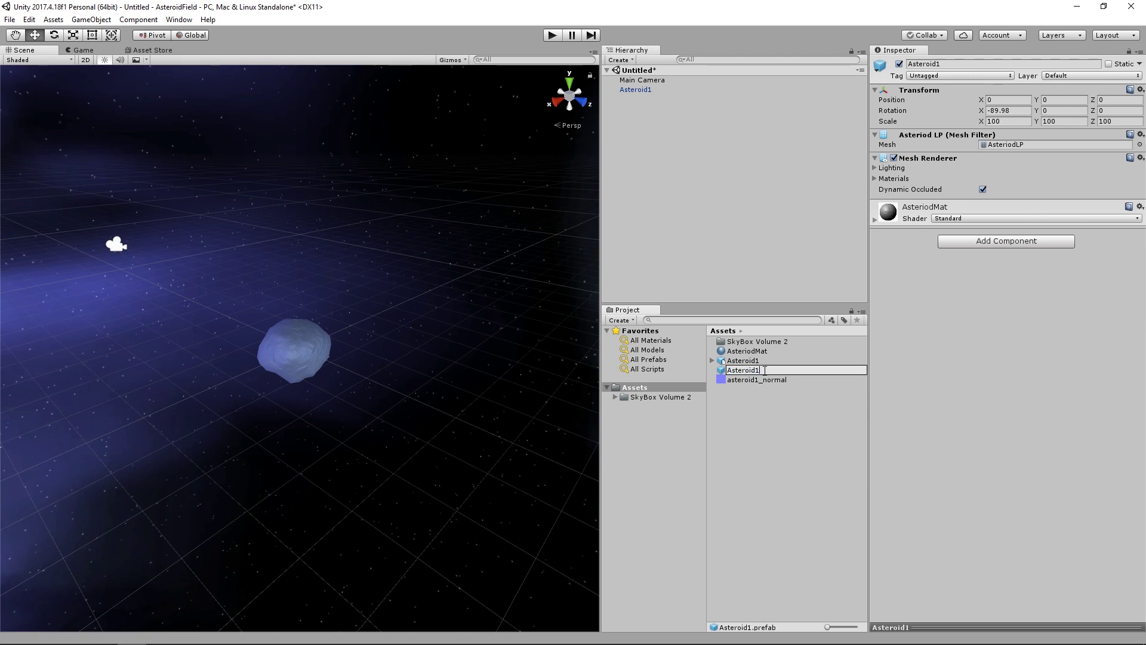
type("Prefab")
key("Return")
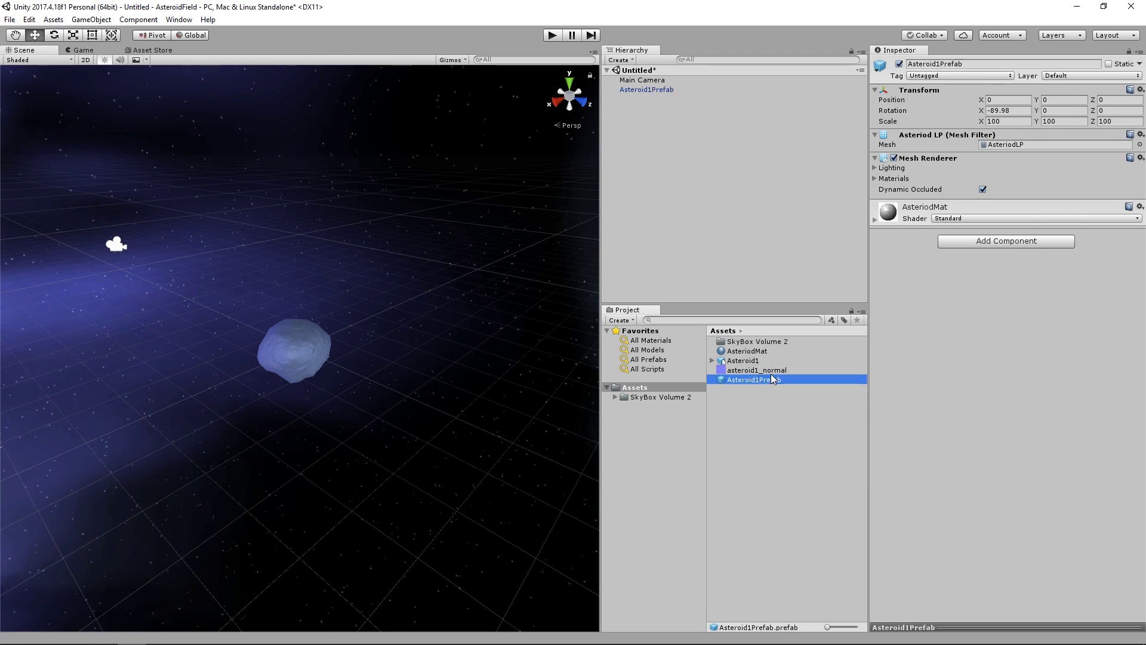
Delete the asteroid instance from the scene and set the Main Camera's Y and Z position to 0.
left_click(647, 90)
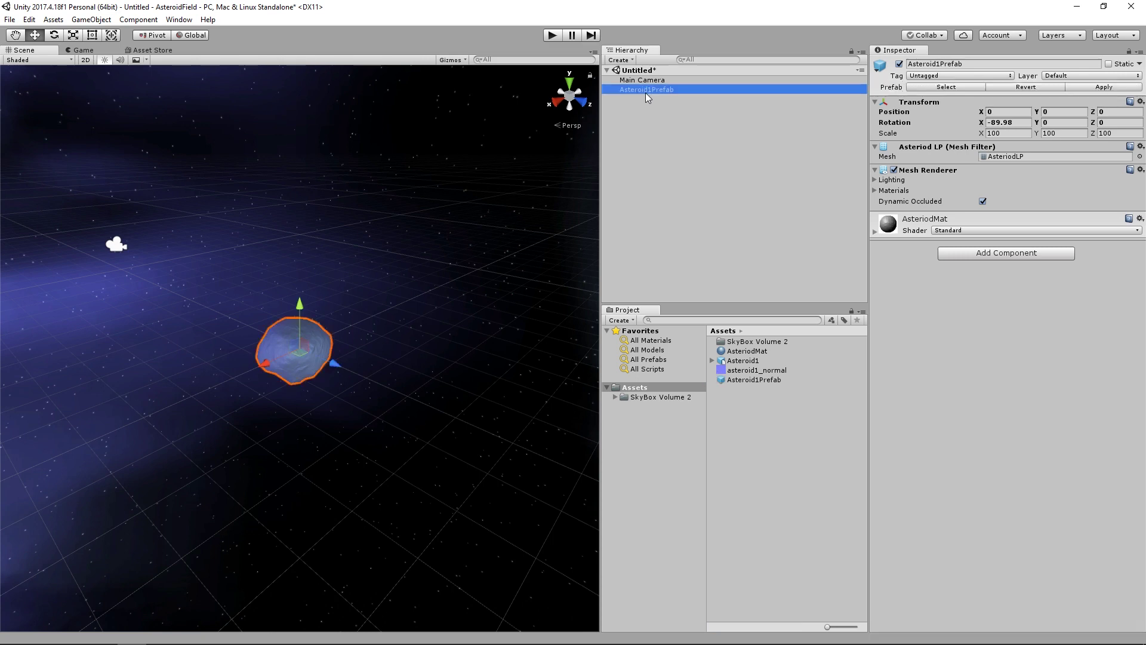
key("Delete")
left_click(650, 80)
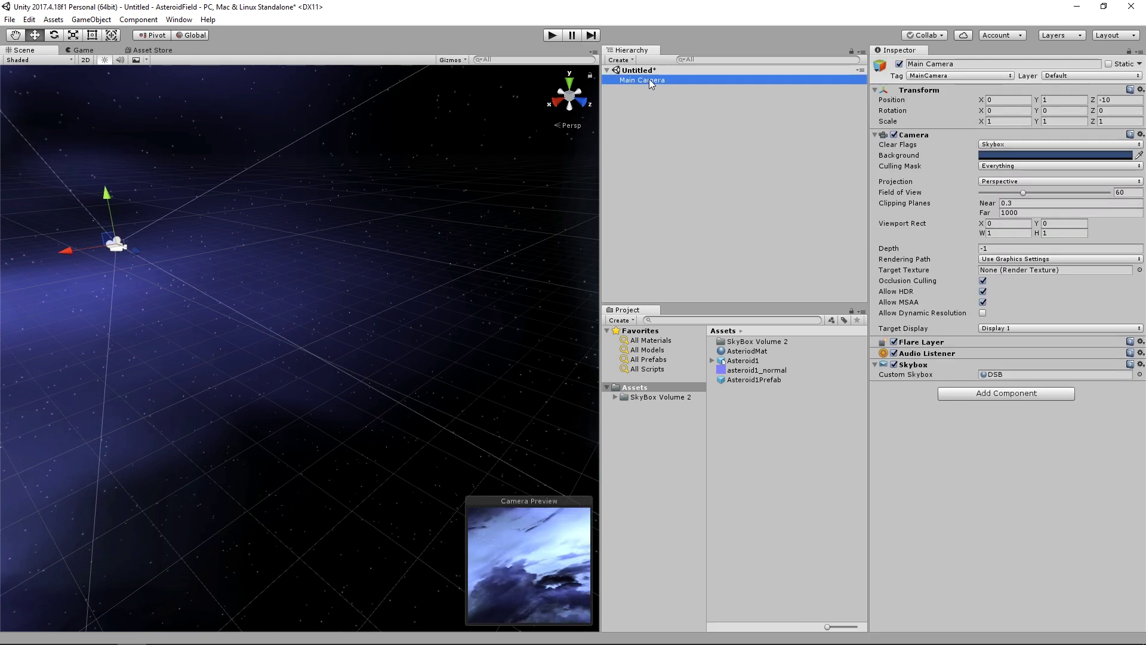
left_click(1069, 99)
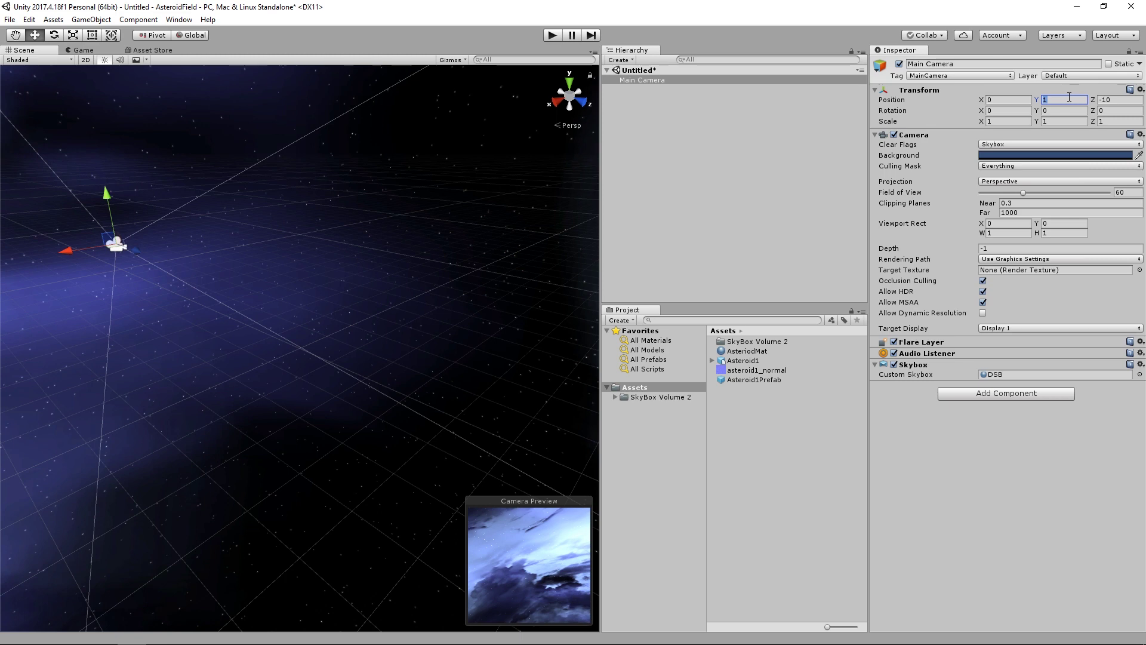
type("0")
key("Tab")
type("0")
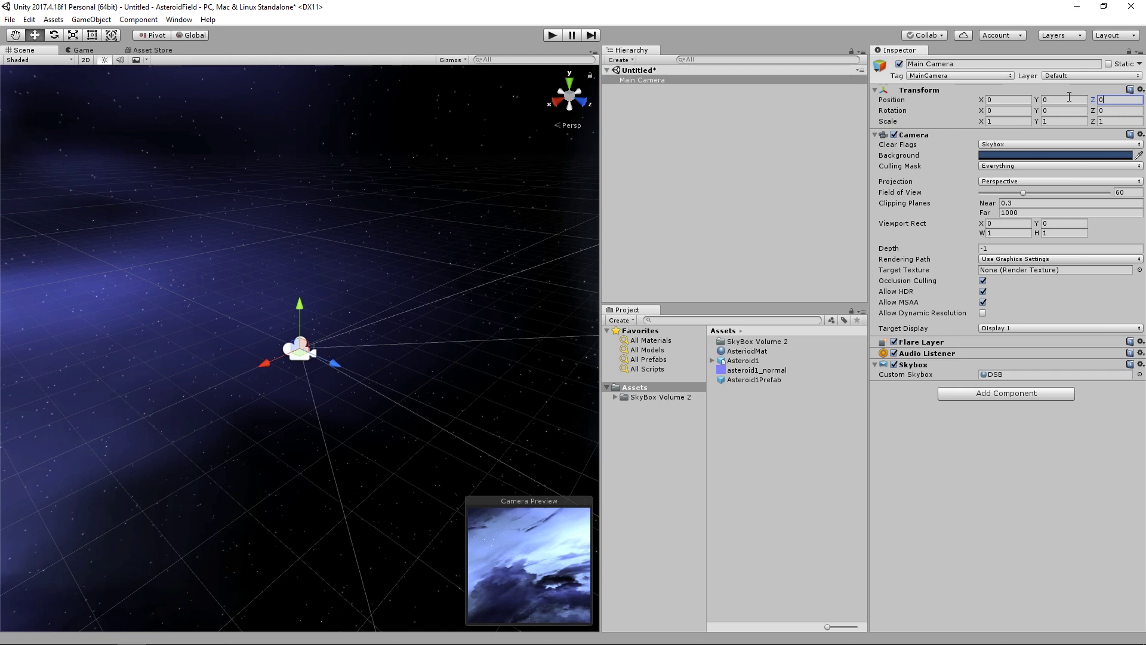
left_click(684, 132)
Create an empty game object and name it FieldCenter.
left_click(91, 19)
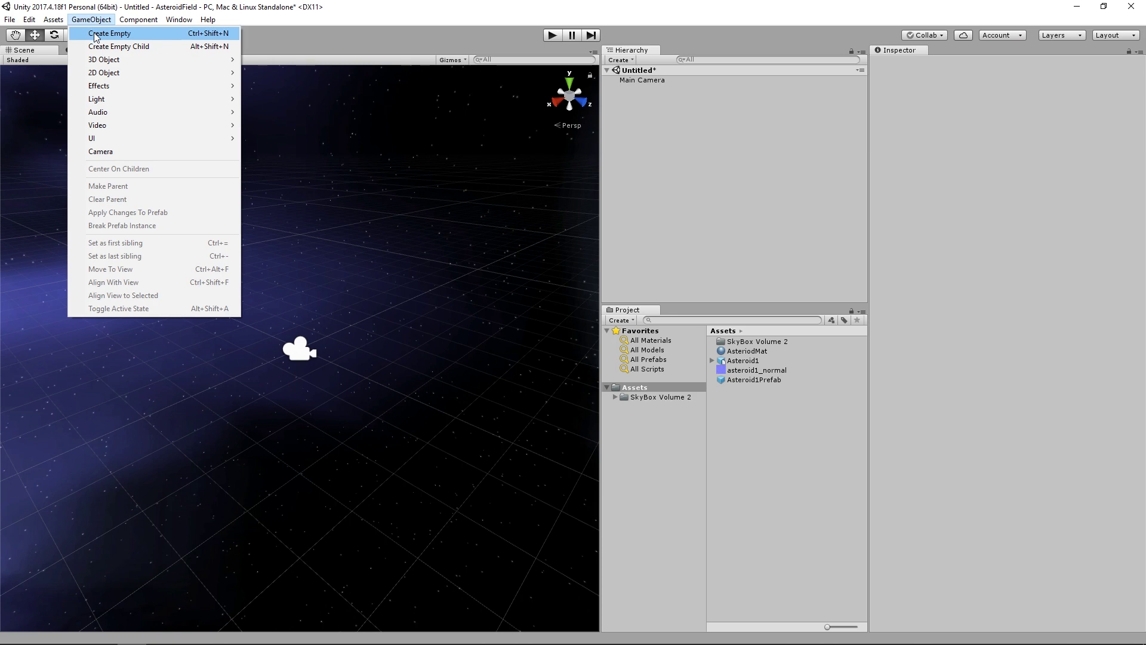
left_click(95, 33)
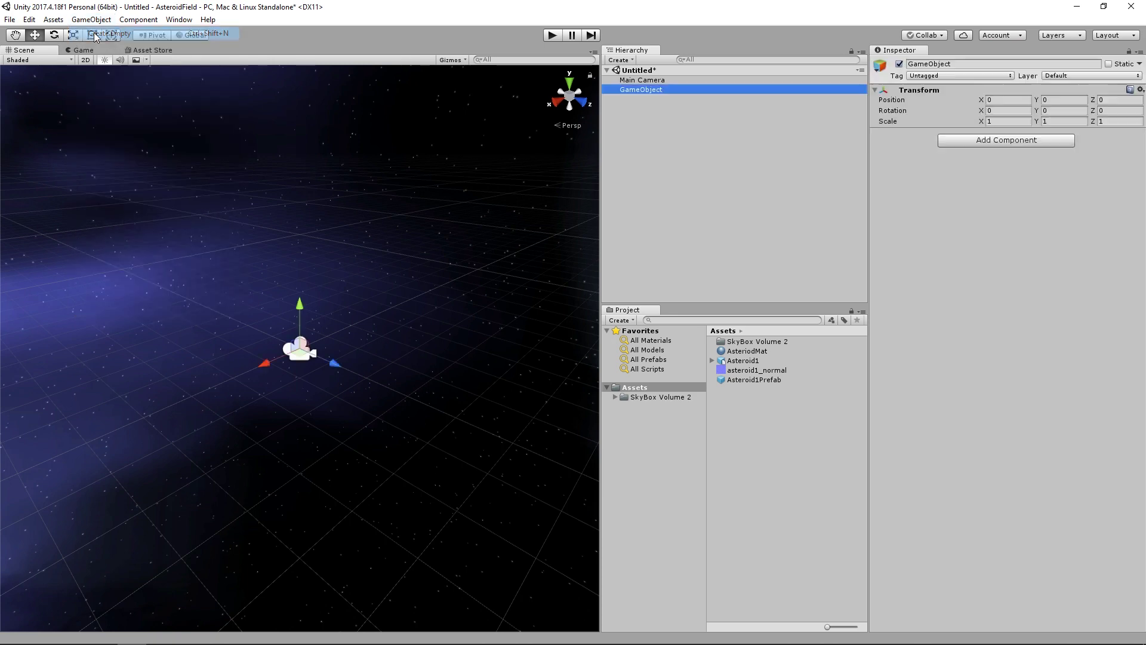
left_click(965, 64)
type("Fiel")
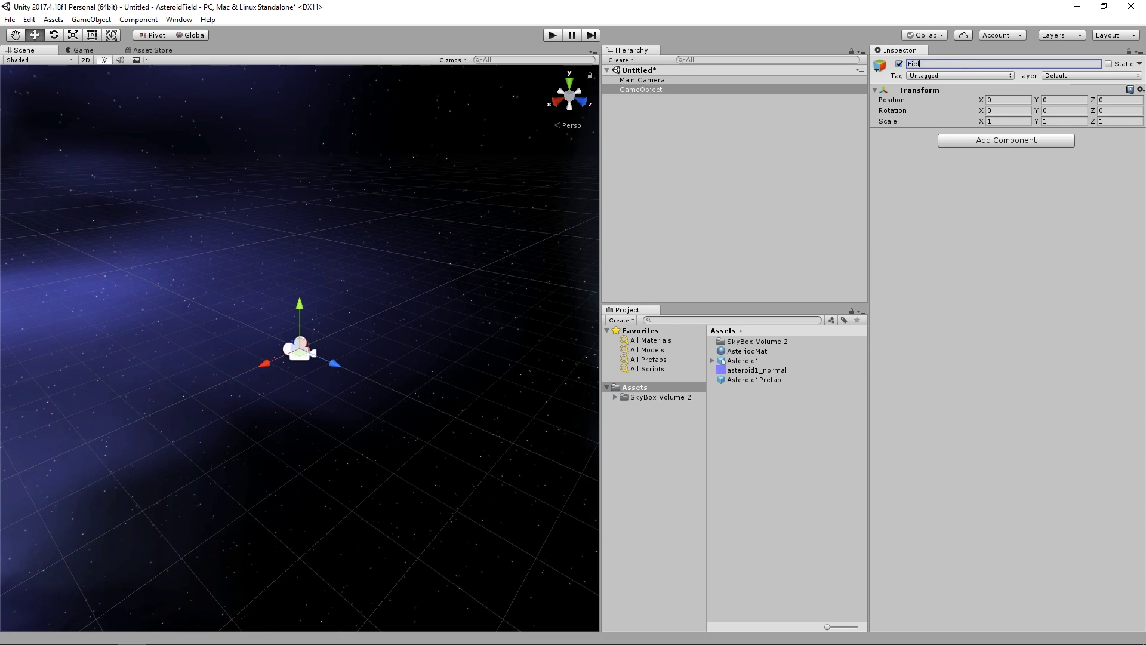
type("dCenter")
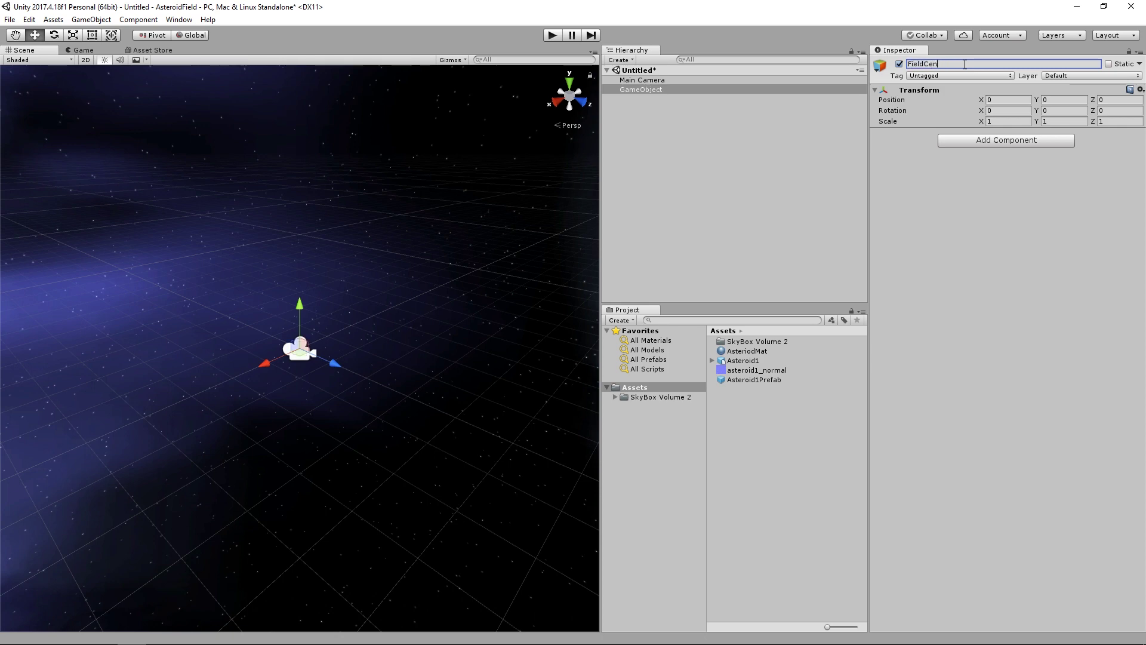